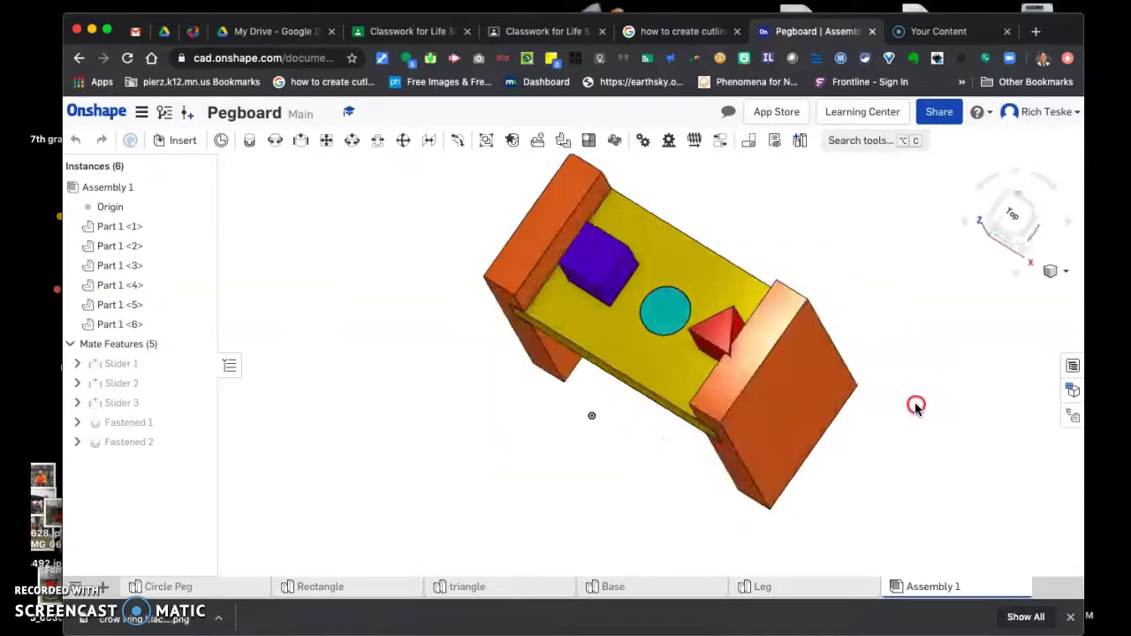
Step: Examine the pegboard assembly from above, up close and from the side, including the pegs and legs
left_click(727, 375)
scroll(726, 374, "up", 8)
right_click_drag(792, 369, 801, 257)
scroll(787, 351, "down", 8)
right_click_drag(777, 409, 763, 497)
scroll(757, 406, "down", 6)
right_click_drag(808, 373, 810, 399)
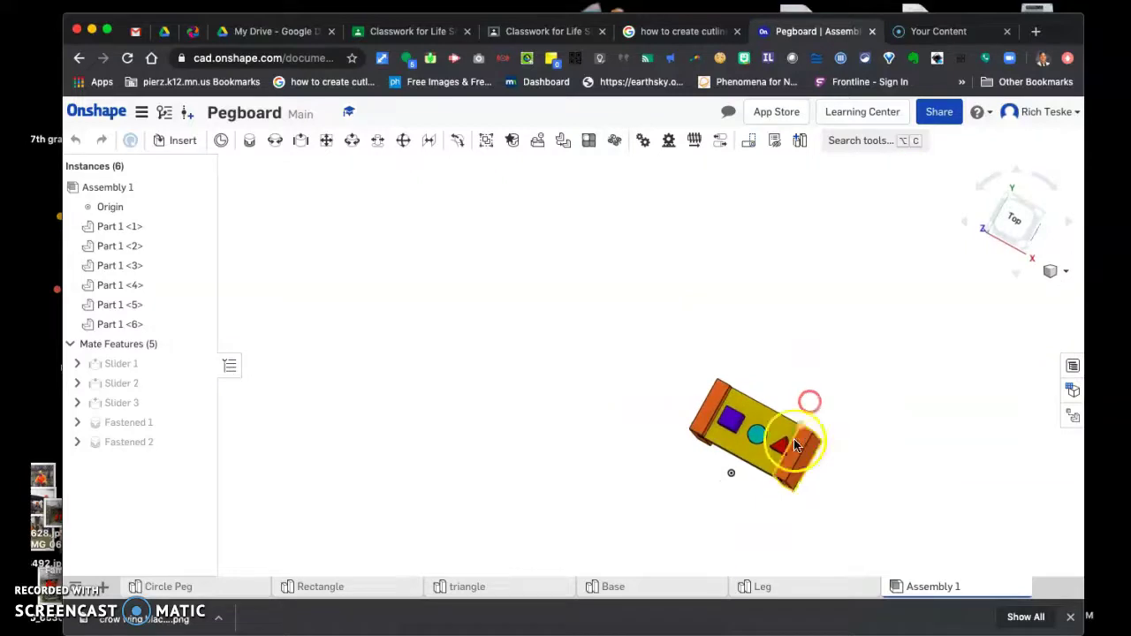
scroll(769, 454, "up", 8)
scroll(835, 308, "down", 5)
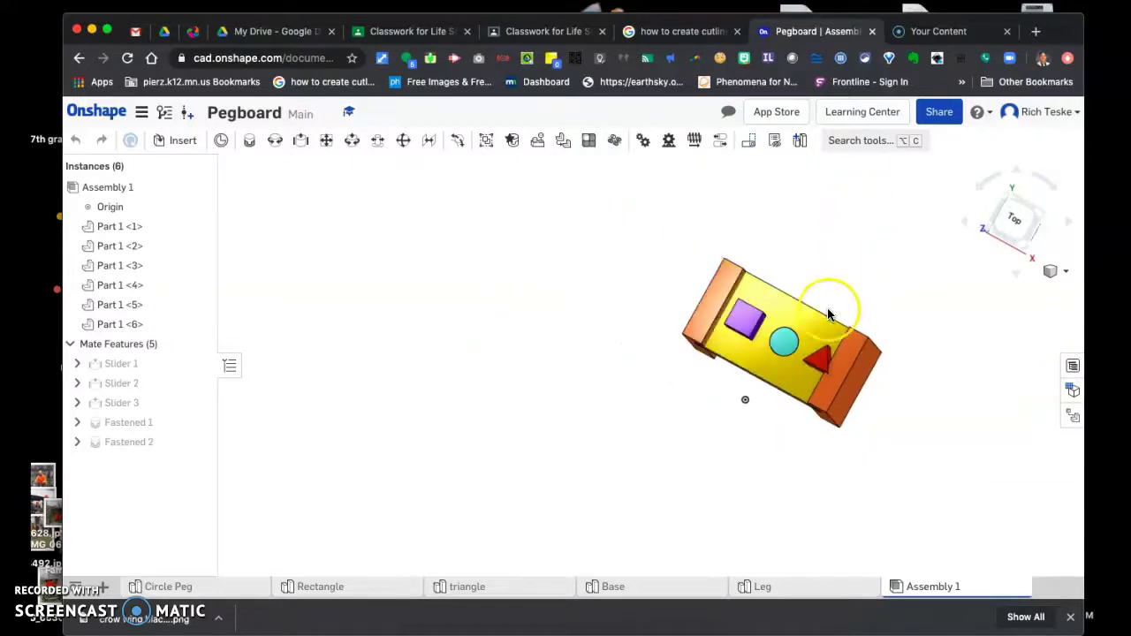
right_click_drag(904, 433, 598, 432)
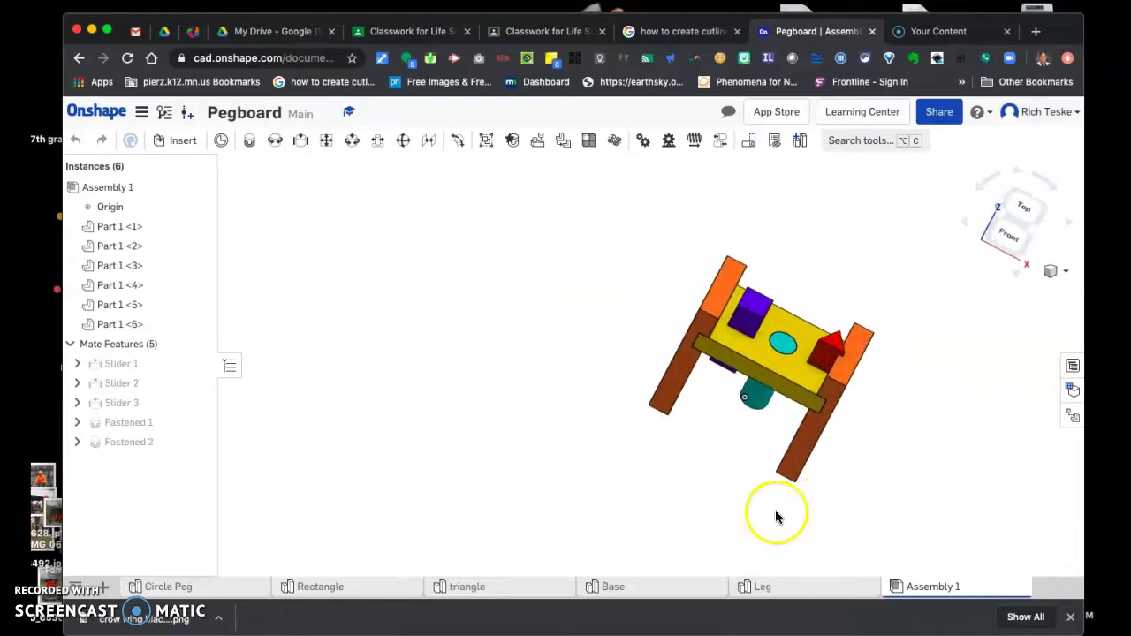
Step: Add a new part studio to the Pegboard document, directly after the Circle Peg studio
left_click(104, 588)
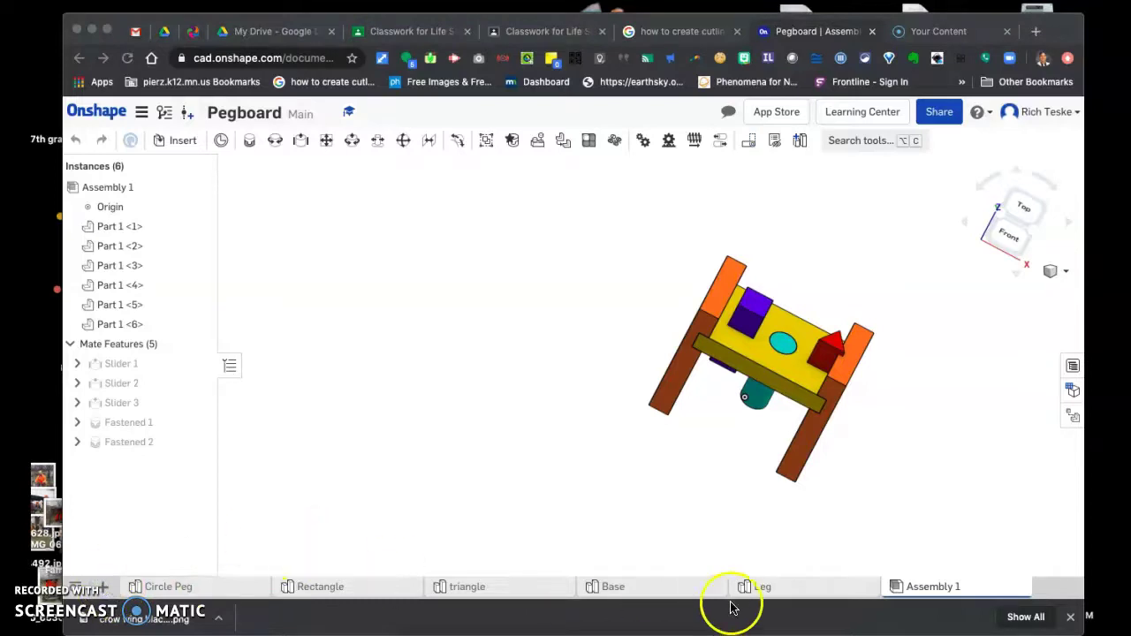
left_click(102, 588)
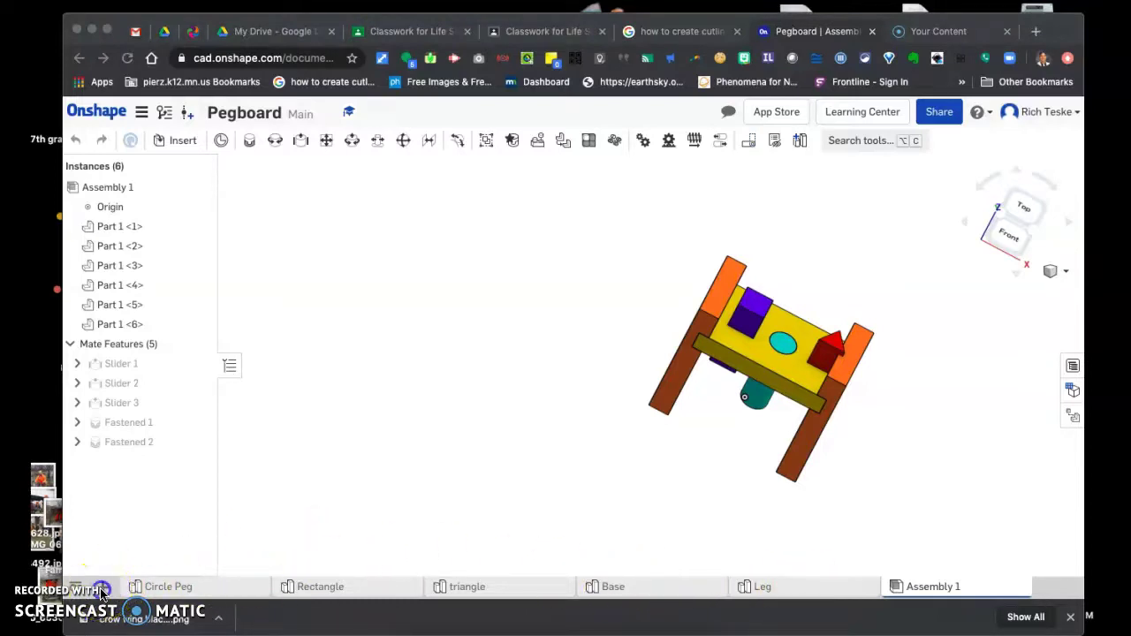
left_click(172, 587)
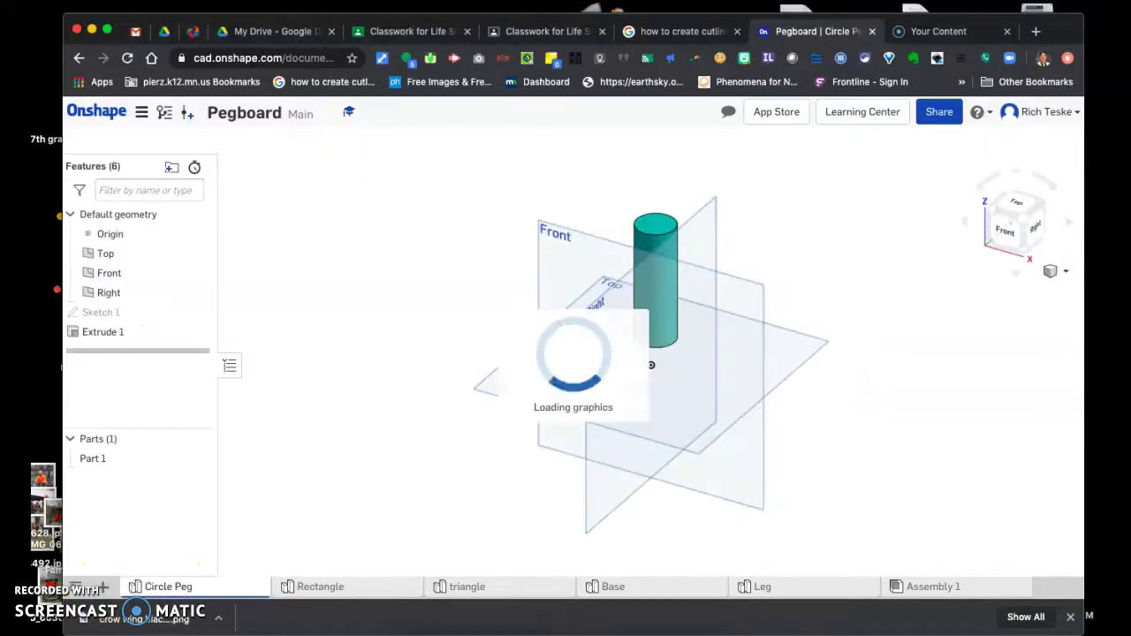
left_click(106, 590)
left_click(144, 492)
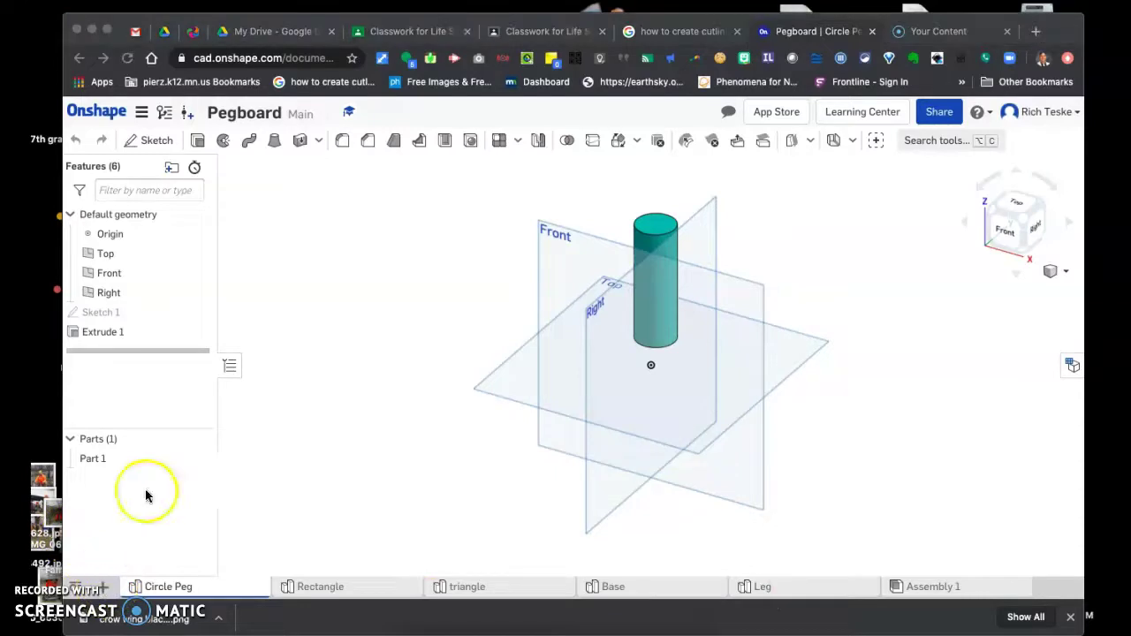
left_click(104, 590)
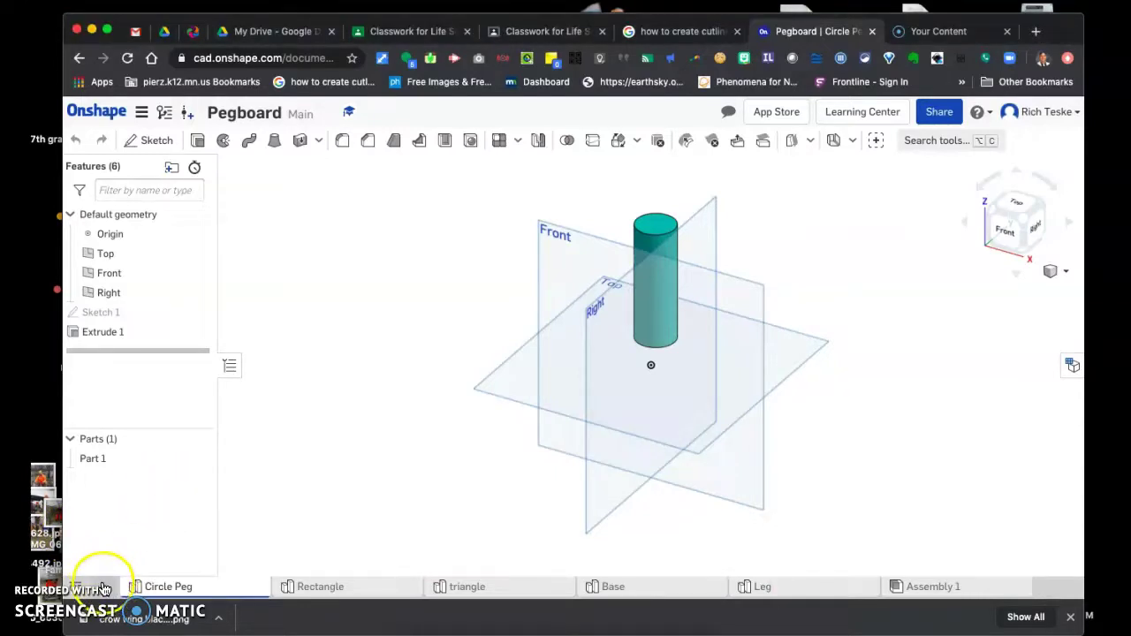
left_click(105, 587)
left_click(142, 484)
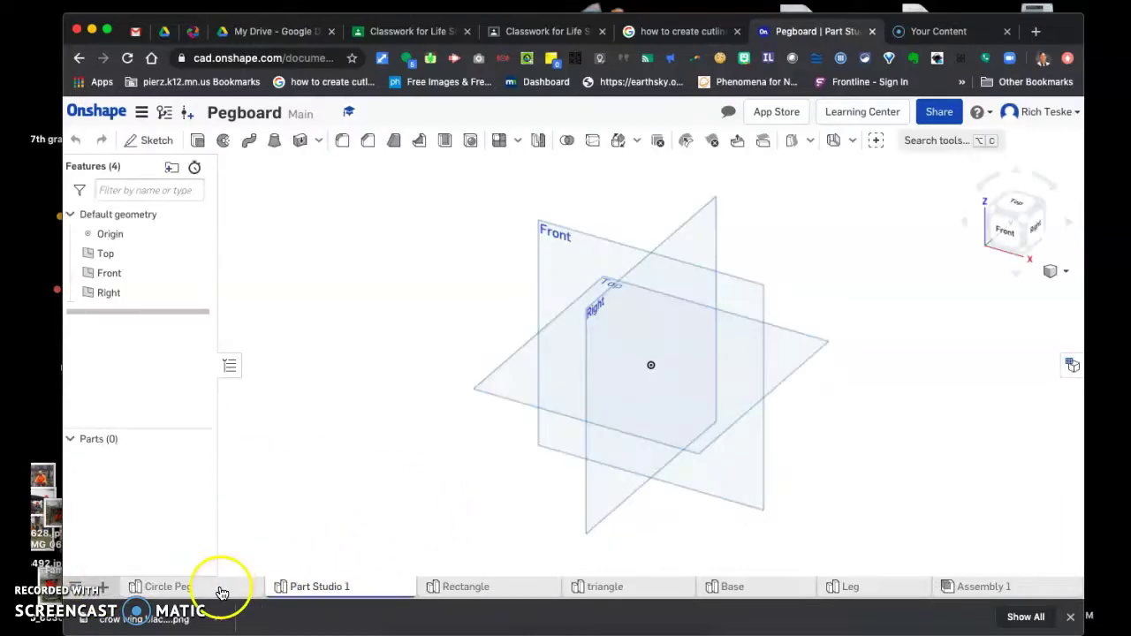
Step: Rename the new part studio as Mallet Head
right_click(337, 592)
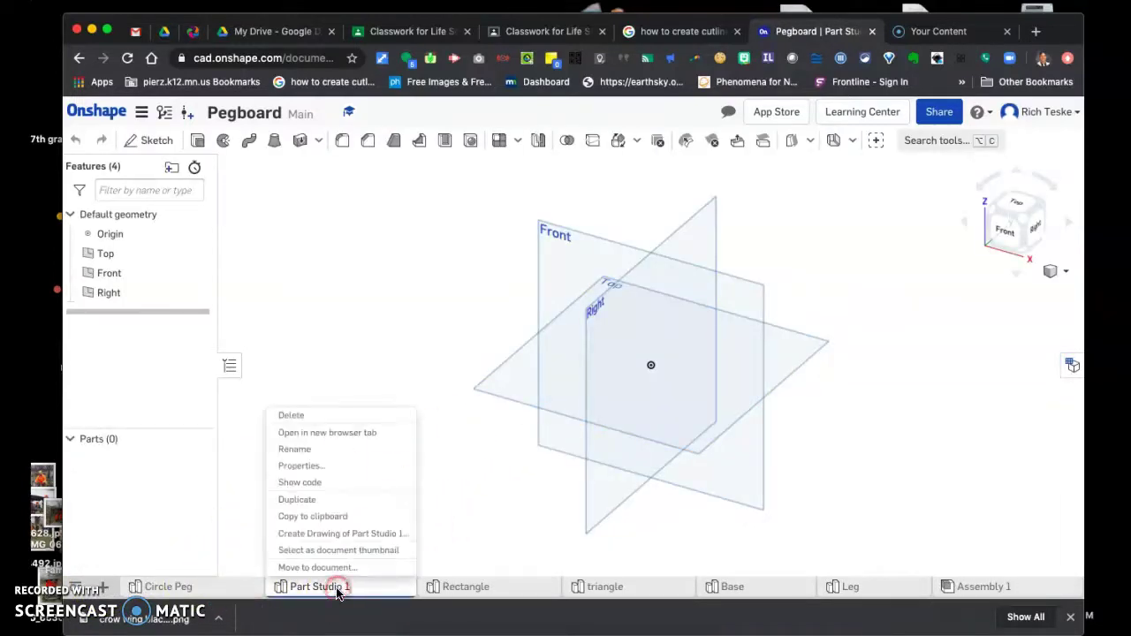
left_click(309, 455)
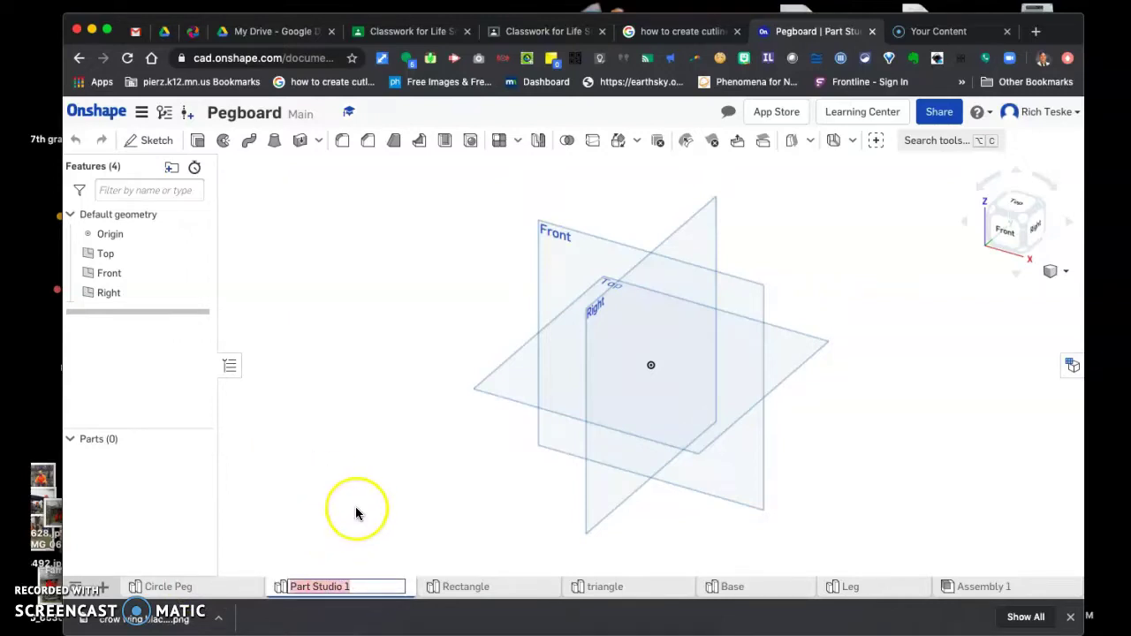
type("Mallet Head")
key("Return")
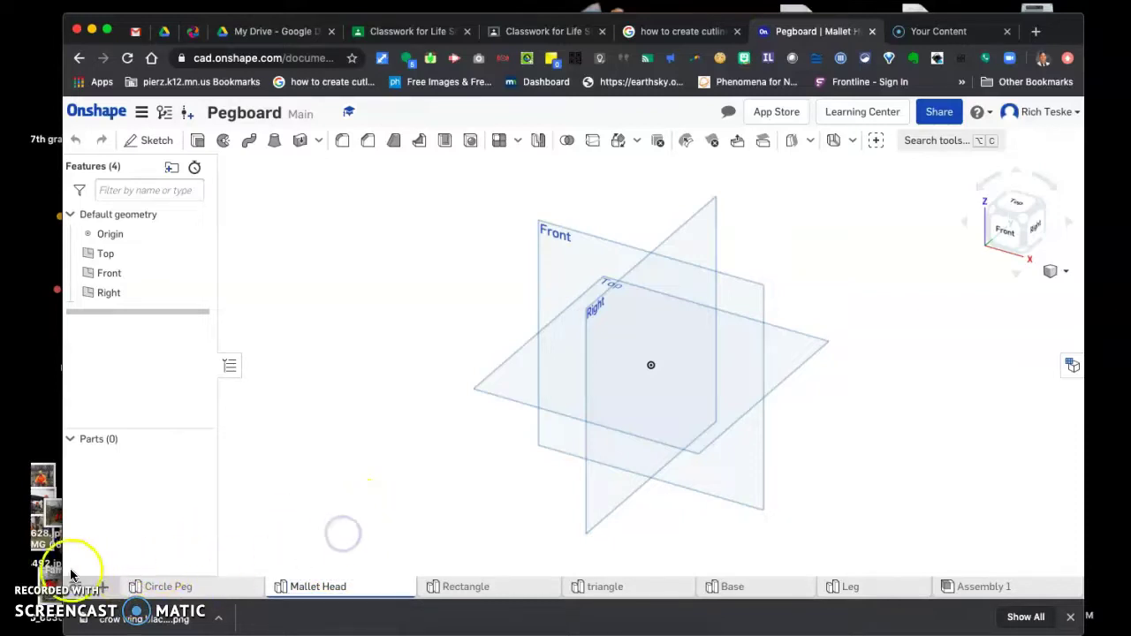
Step: Add another part studio after Mallet Head and rename it as Mallet Handle
left_click(105, 590)
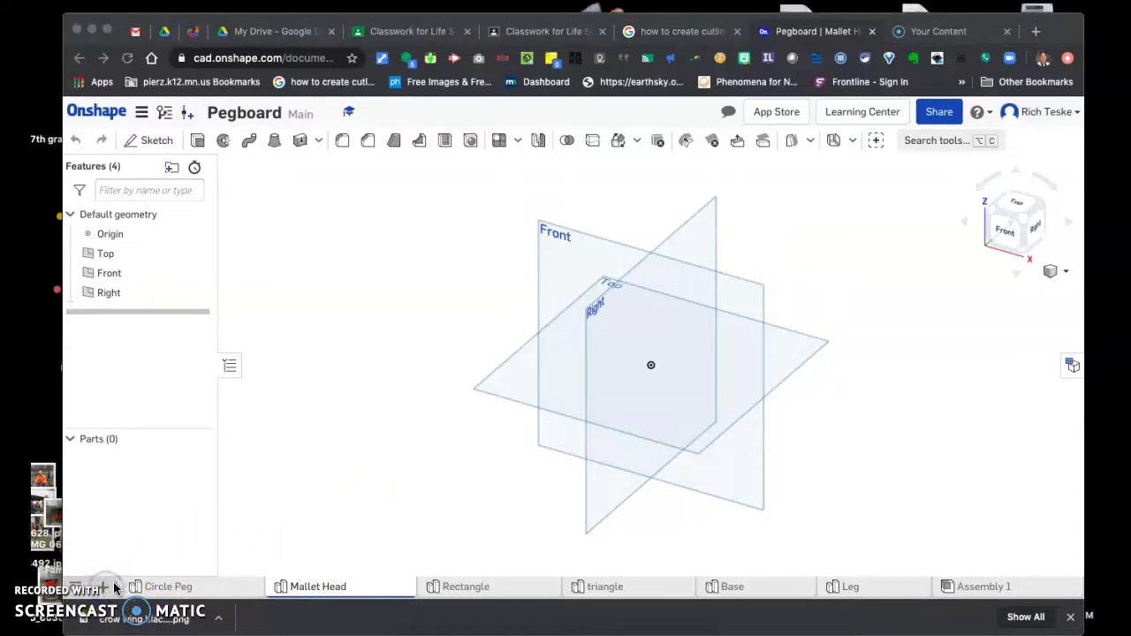
left_click(382, 553)
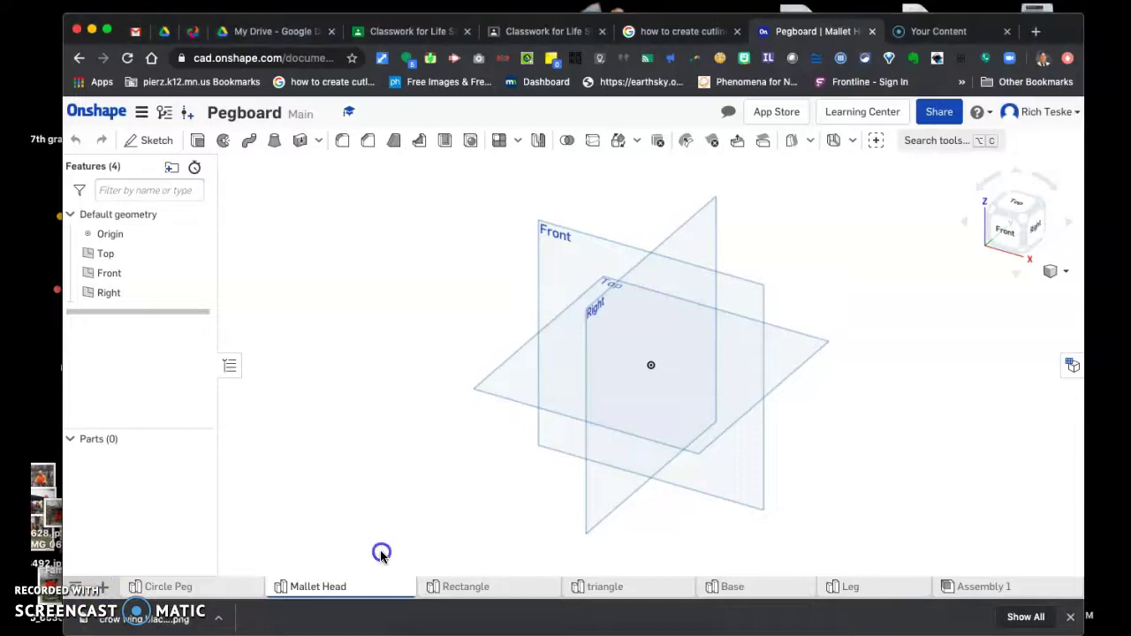
left_click(103, 586)
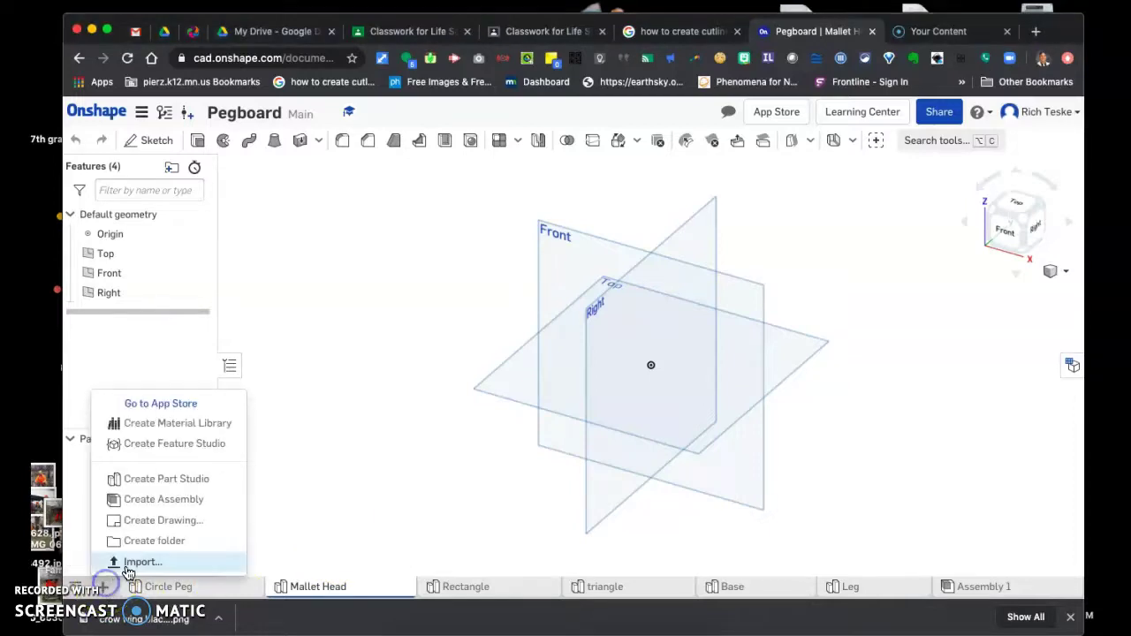
left_click(130, 484)
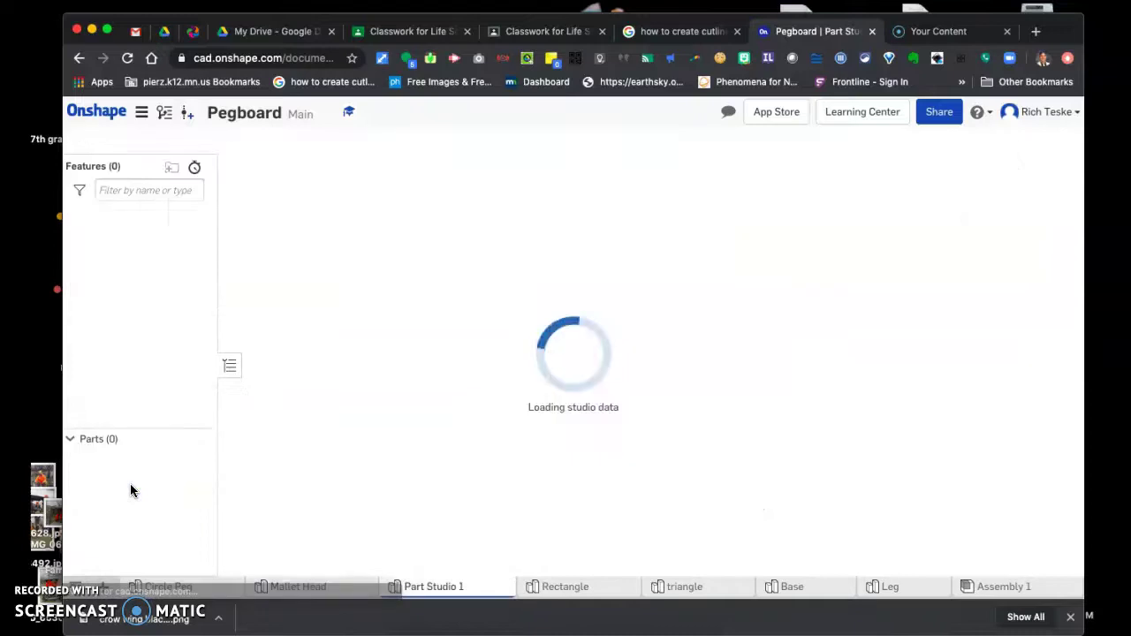
right_click(406, 587)
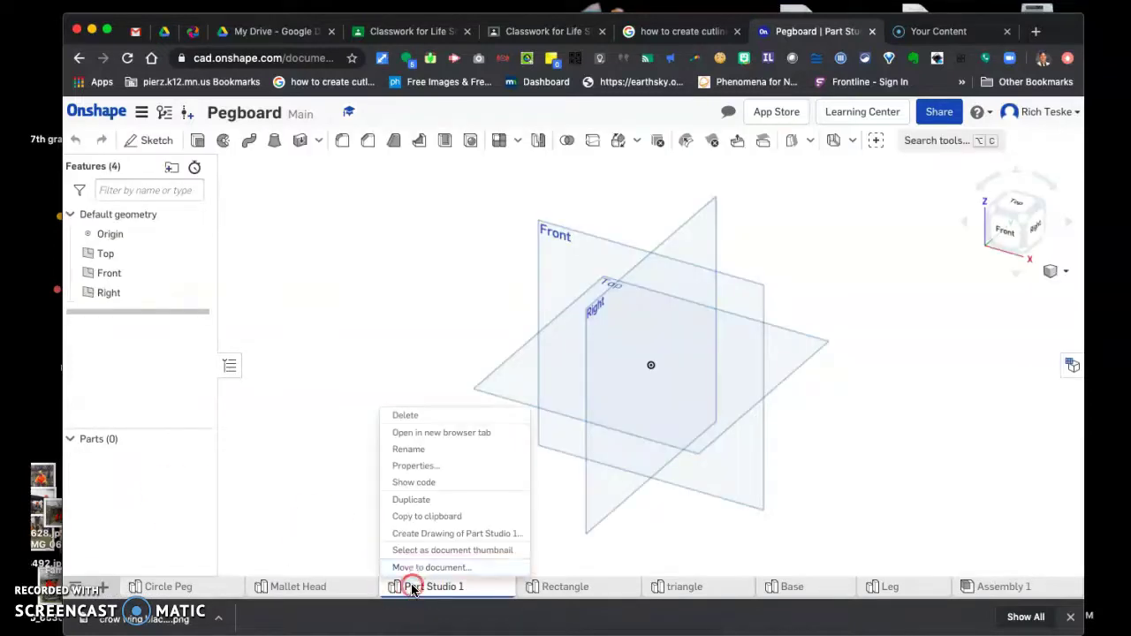
left_click(408, 450)
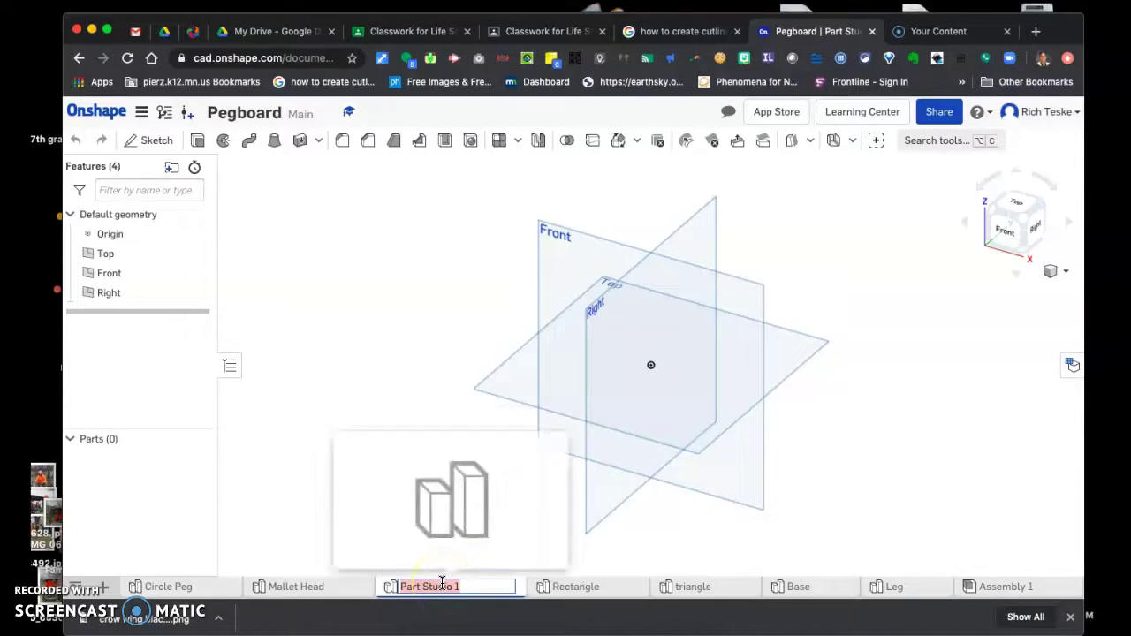
type("Mallet Handle")
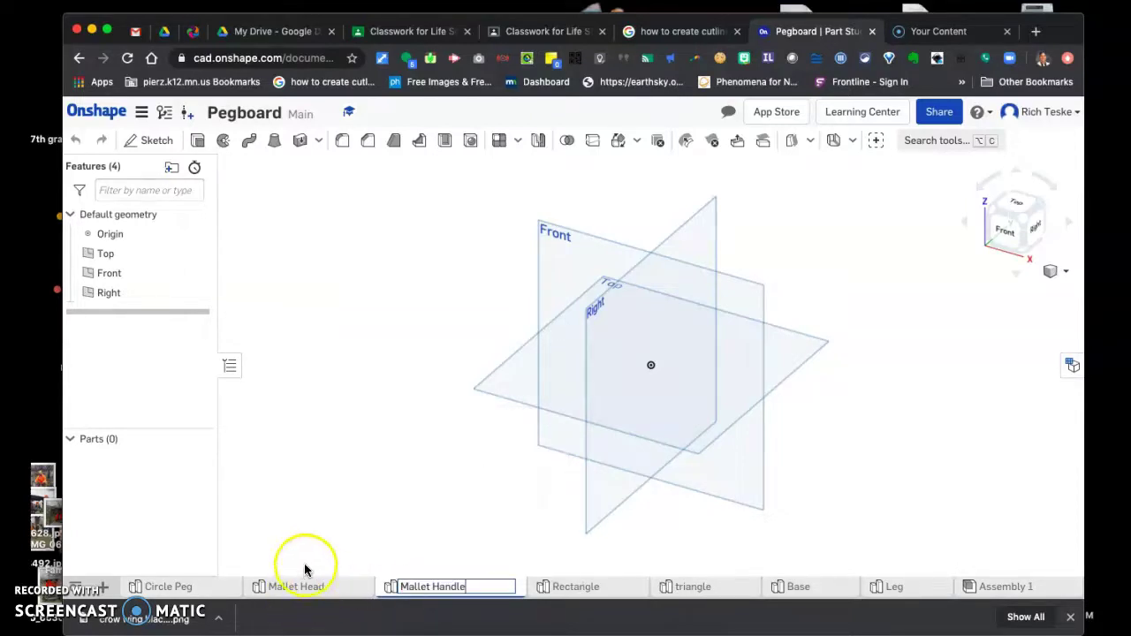
left_click(425, 544)
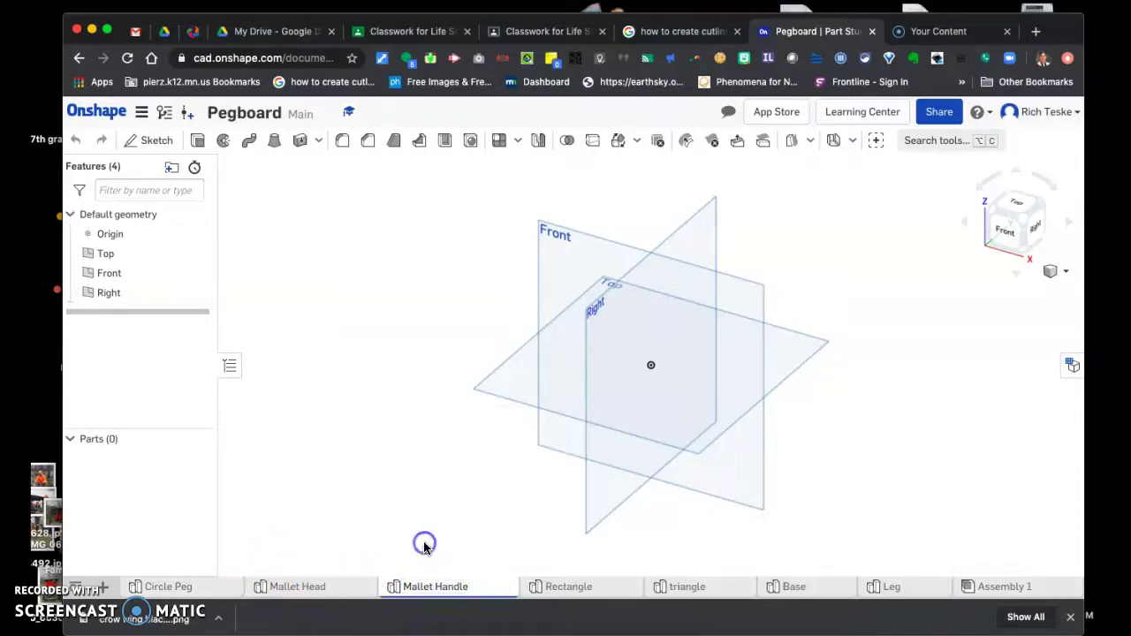
Step: Start a sketch on the Top plane of the Mallet Head studio, viewed straight from the top
left_click(338, 589)
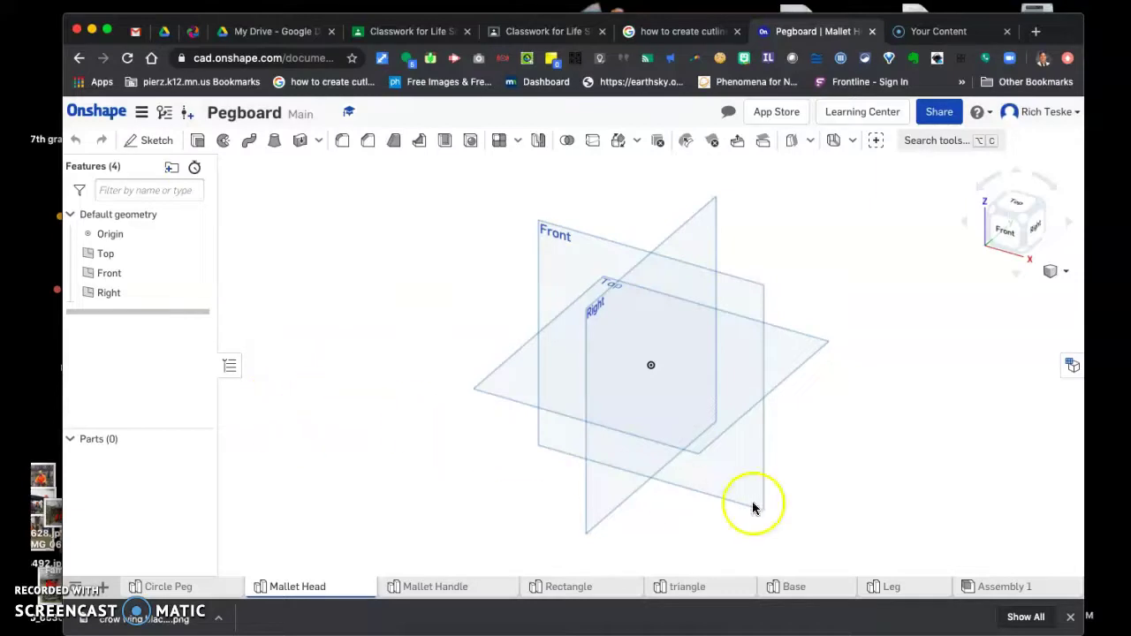
left_click(139, 142)
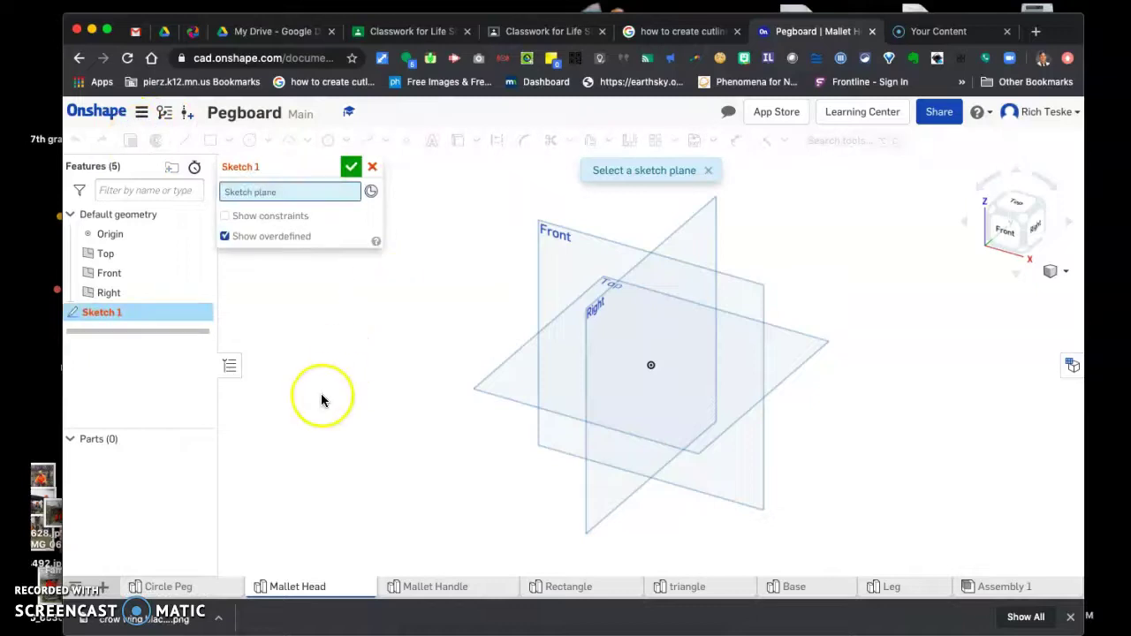
left_click(498, 382)
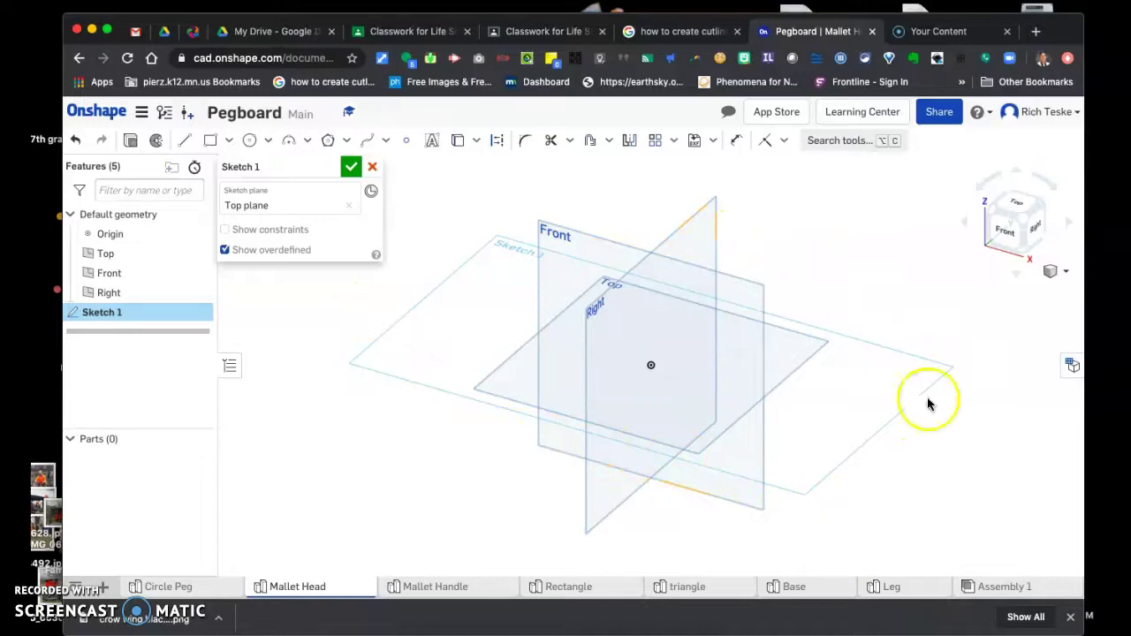
left_click(1015, 210)
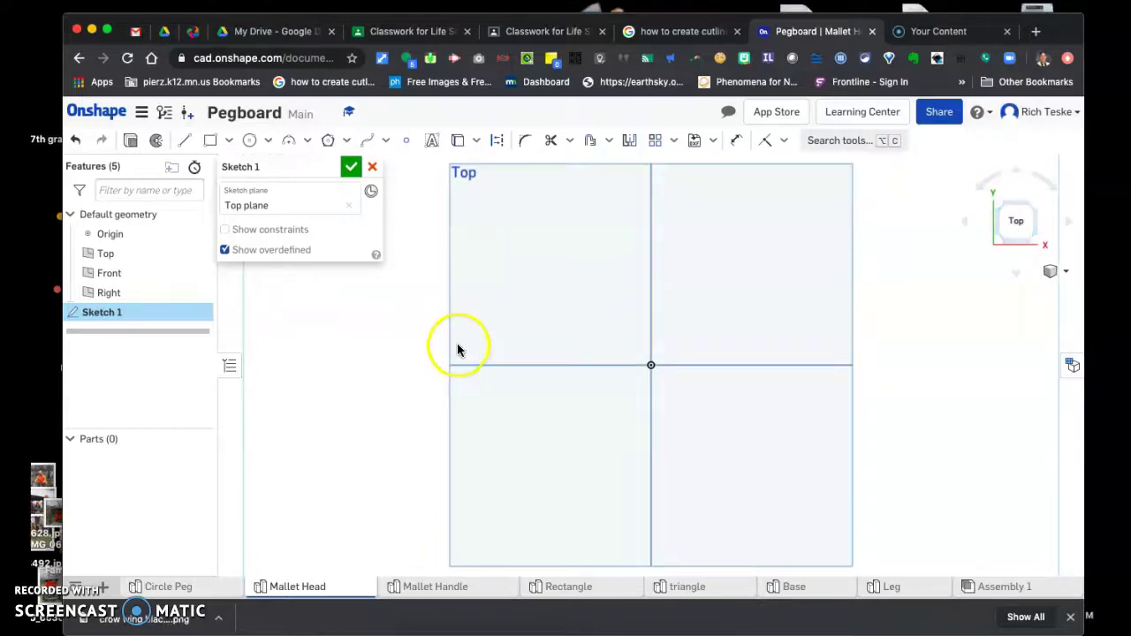
Step: Sketch an upright corner rectangle over the origin and set its width to 0.75 and its height to 3
left_click(213, 145)
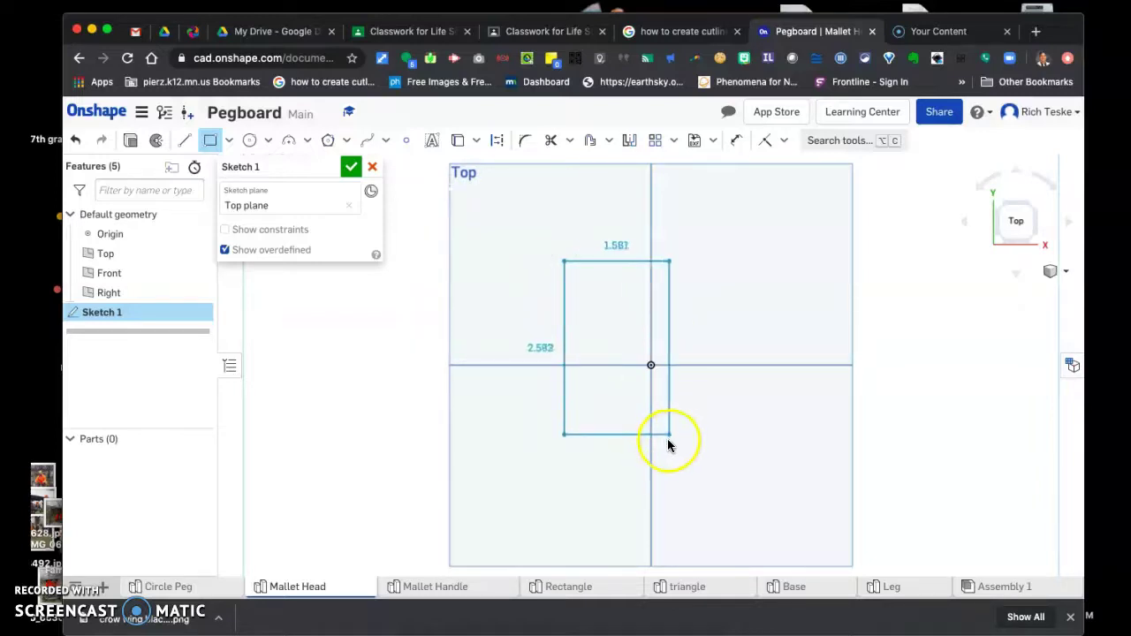
left_click(668, 474)
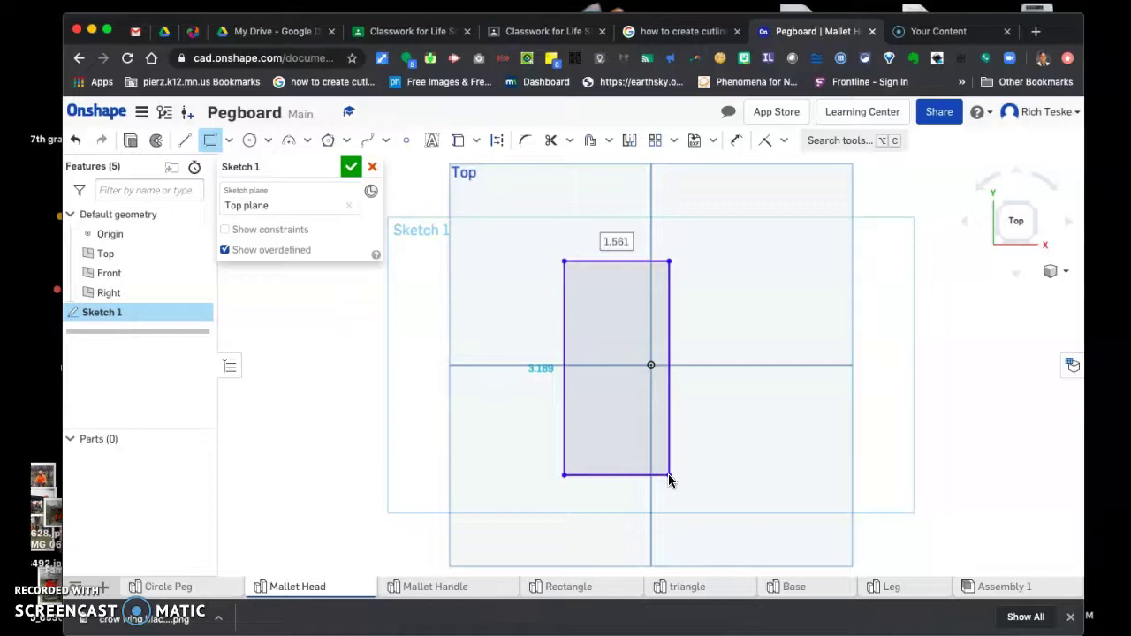
type(".")
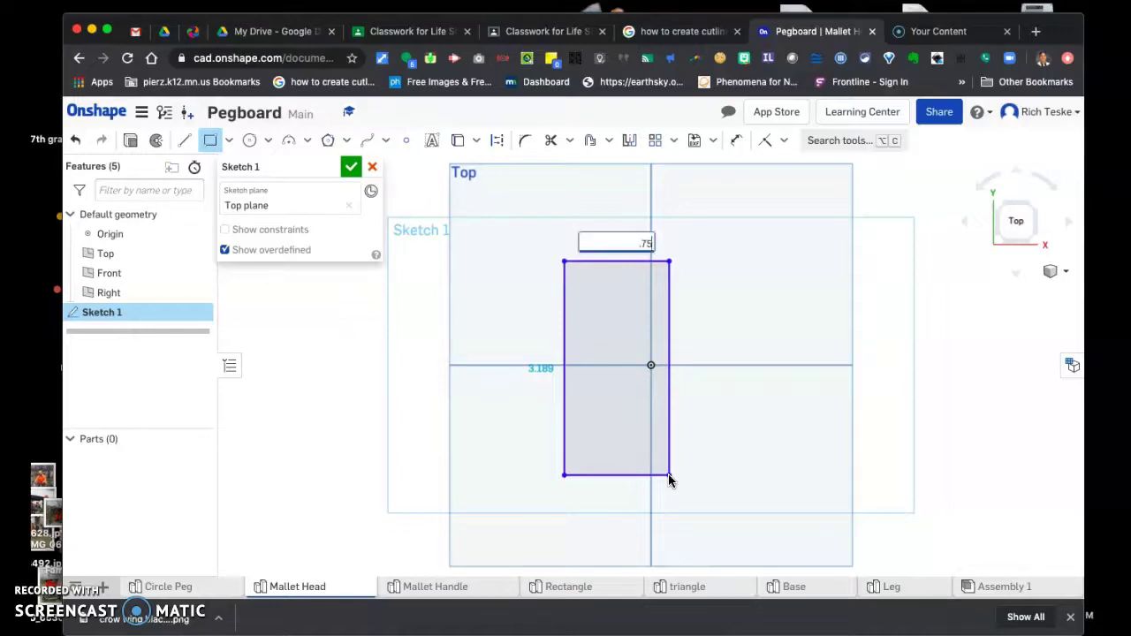
type("75")
key("Return")
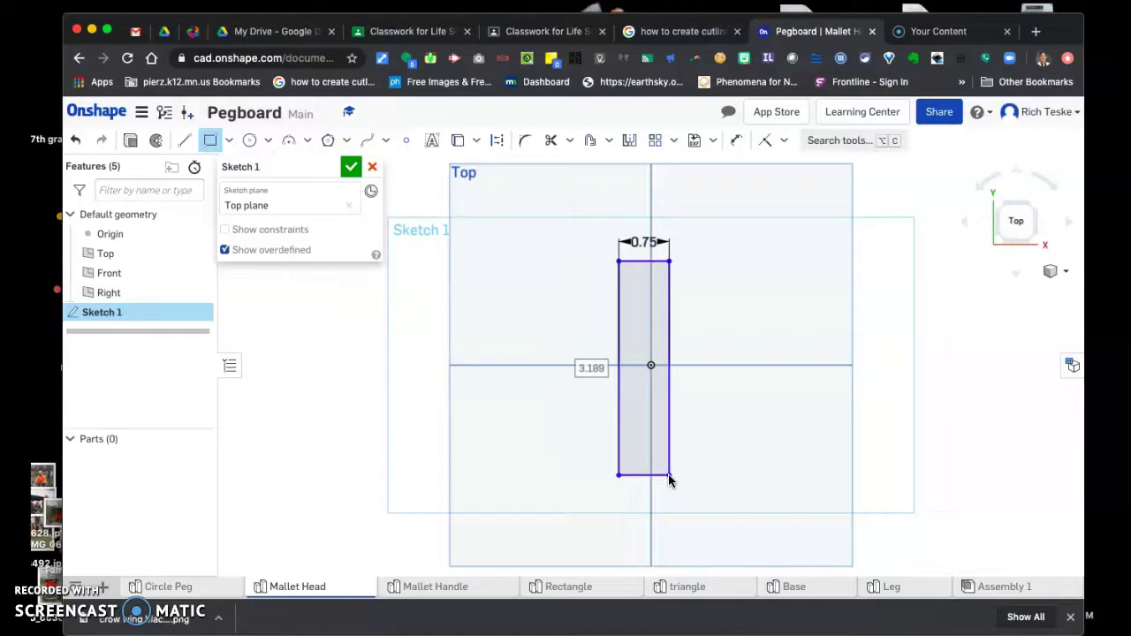
type("3")
key("Return")
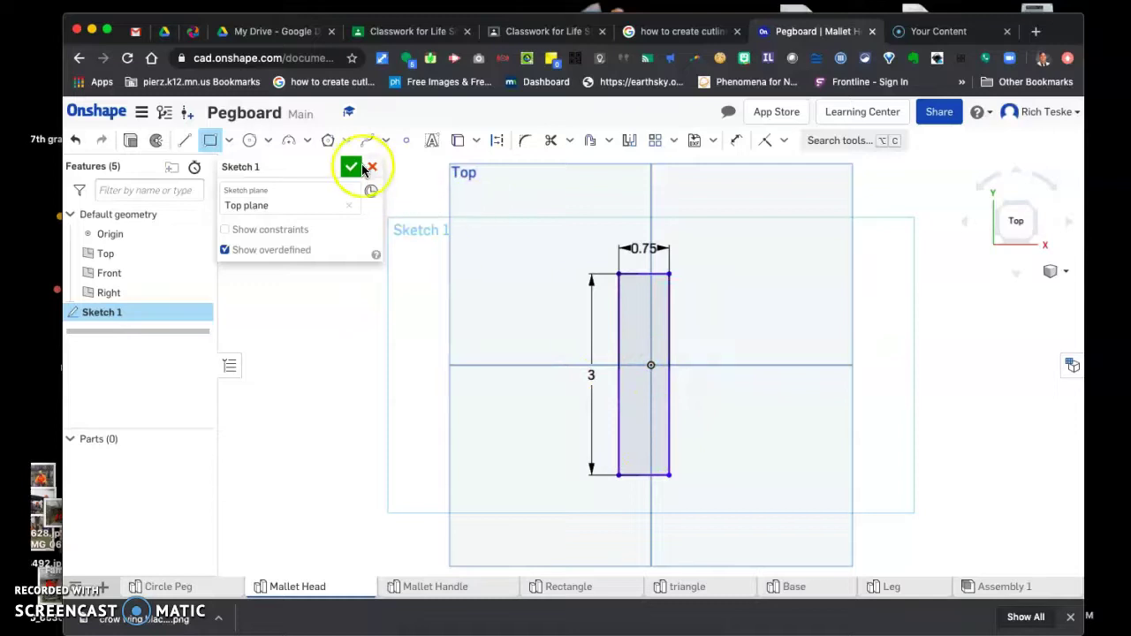
Step: Sketch a circle of diameter 0.4 centred on the rectangle's right edge, a little below its upper corner
left_click(251, 144)
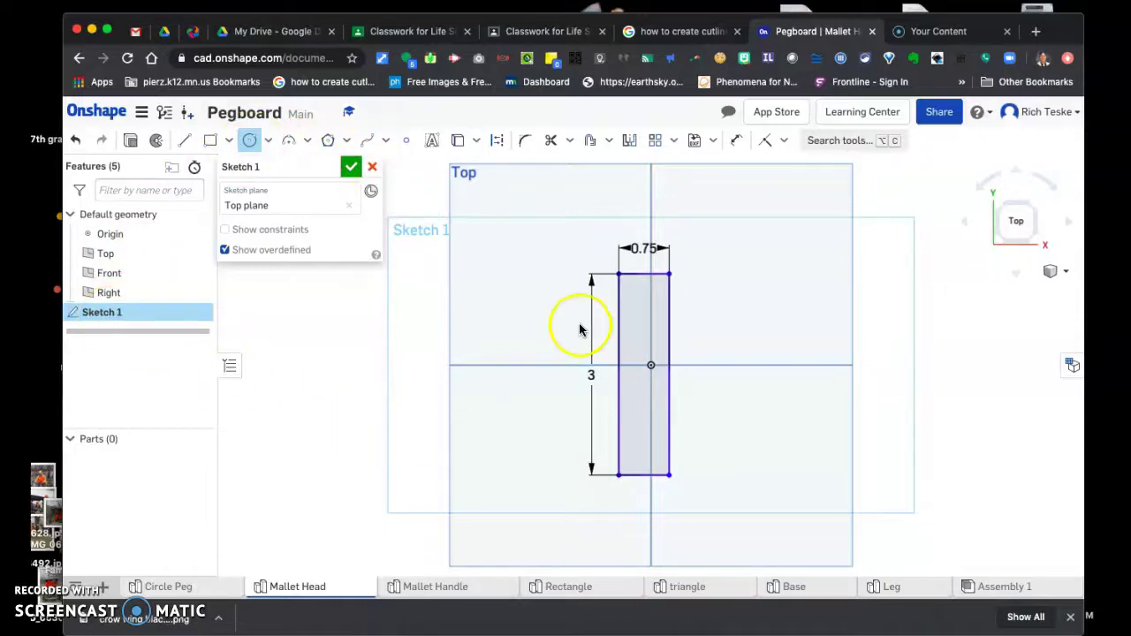
scroll(652, 314, "up", 3)
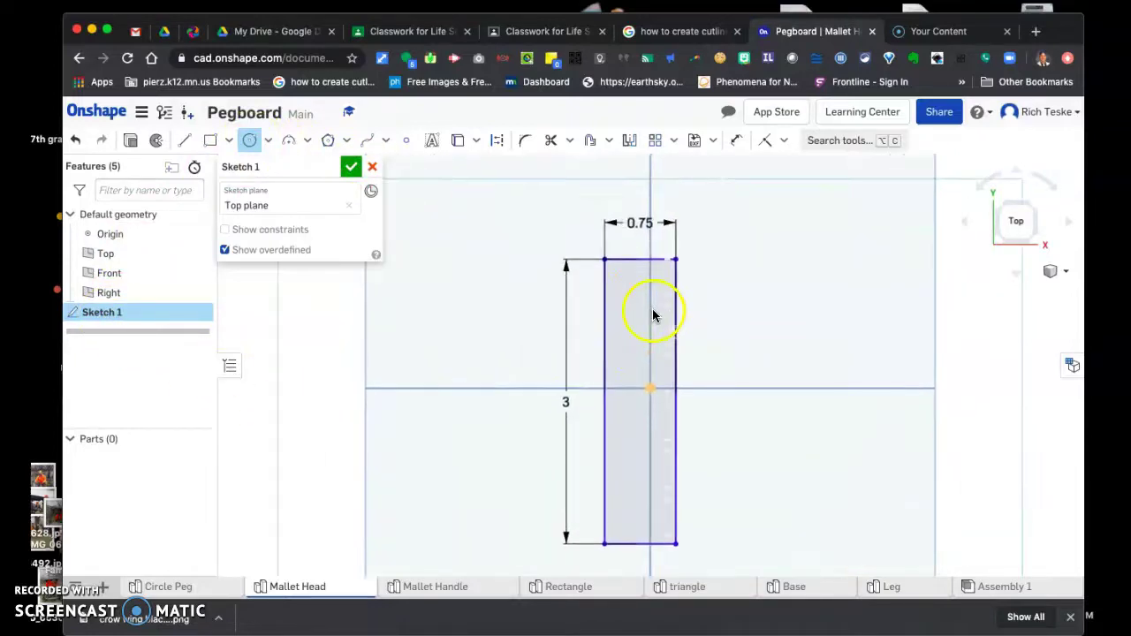
scroll(651, 314, "up", 1)
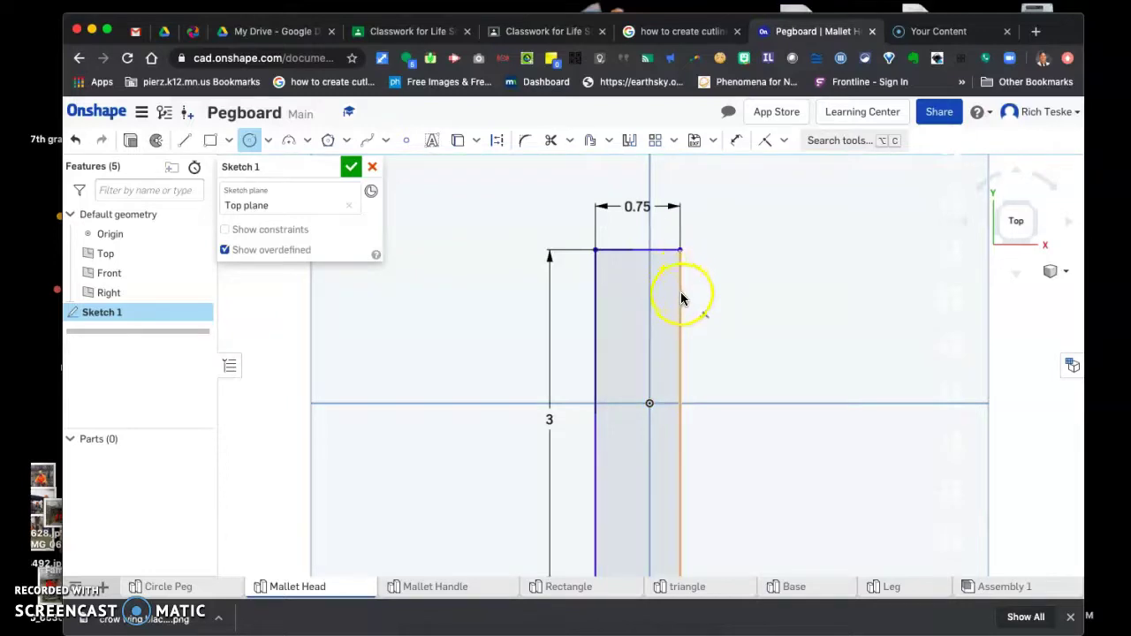
left_click(679, 299)
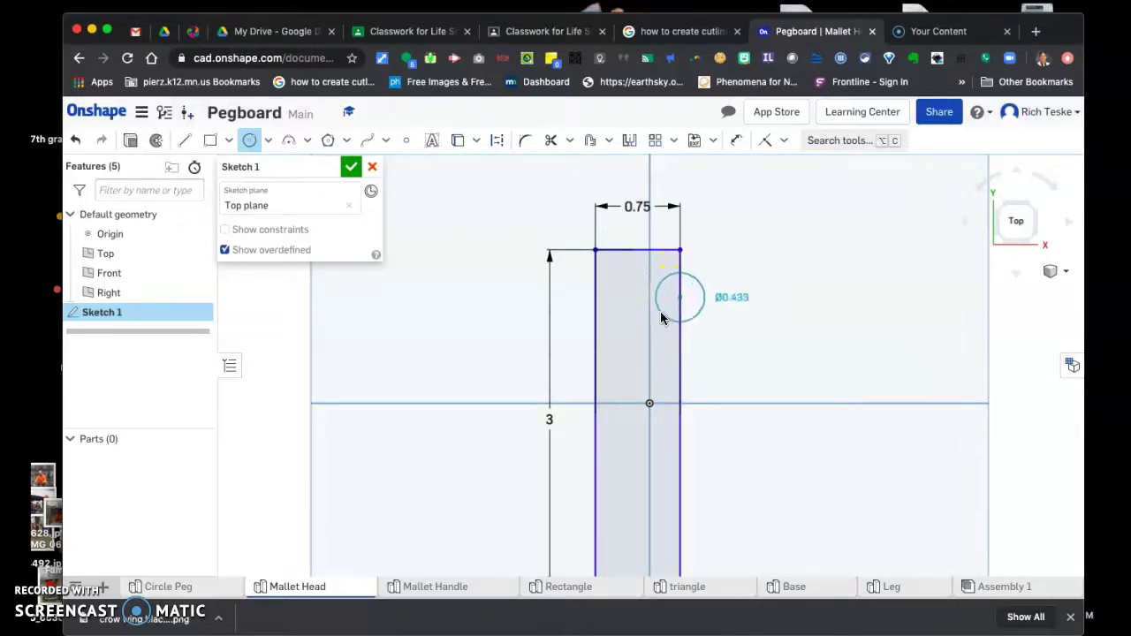
left_click(662, 317)
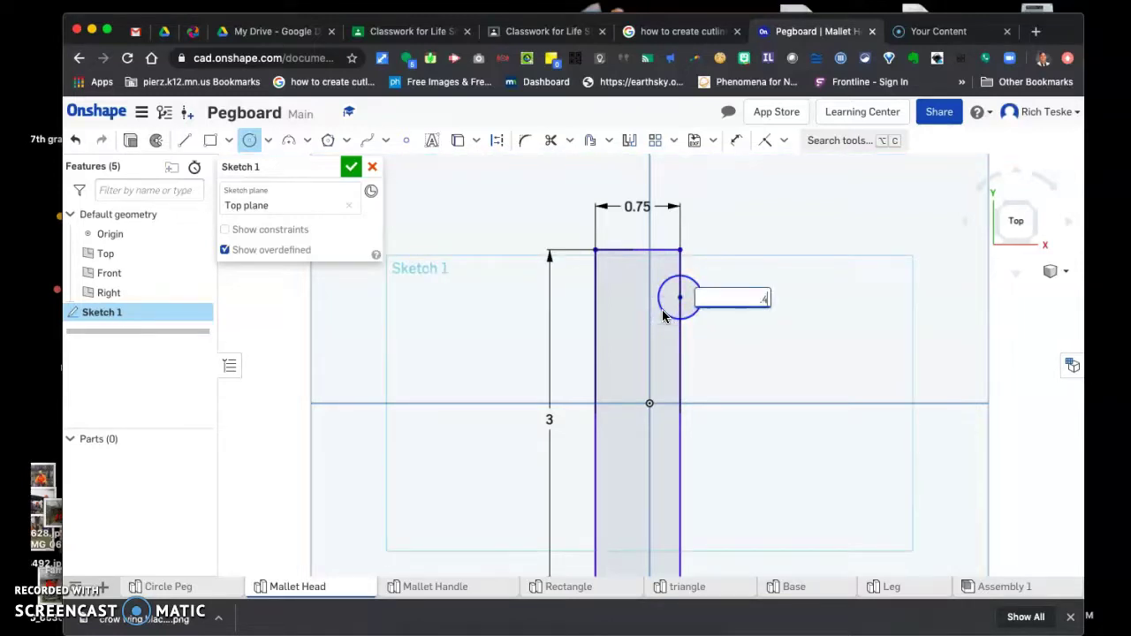
type("0.4")
key("Return")
scroll(697, 419, "down", 2)
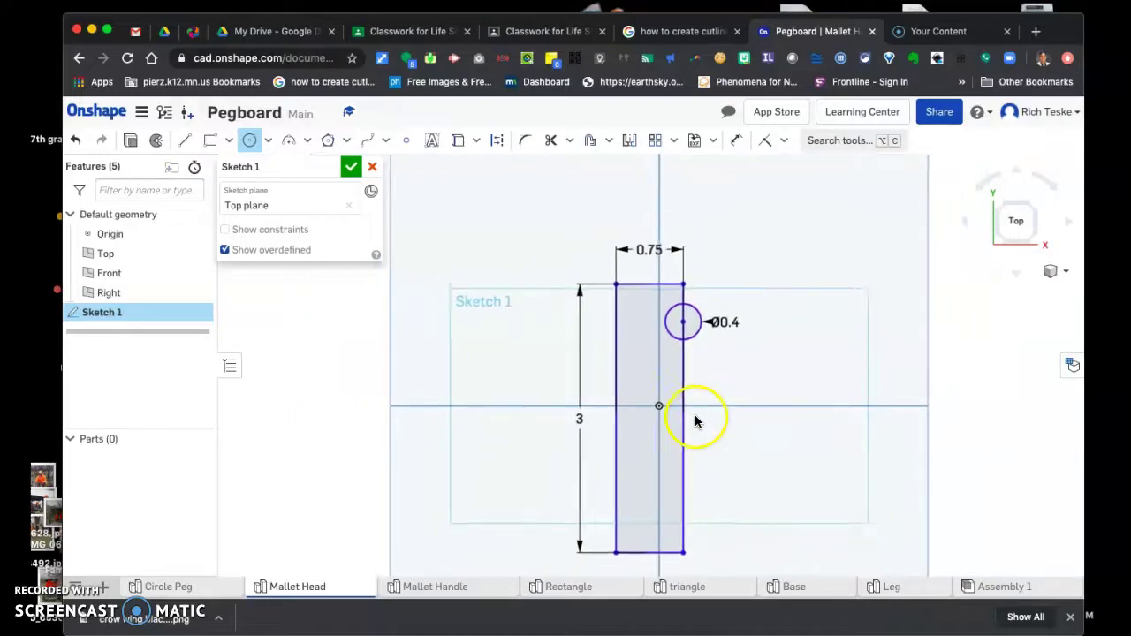
Step: Sketch a second circle of diameter 0.4 centred on the rectangle's right edge, a little above its lower corner
scroll(681, 561, "up", 3)
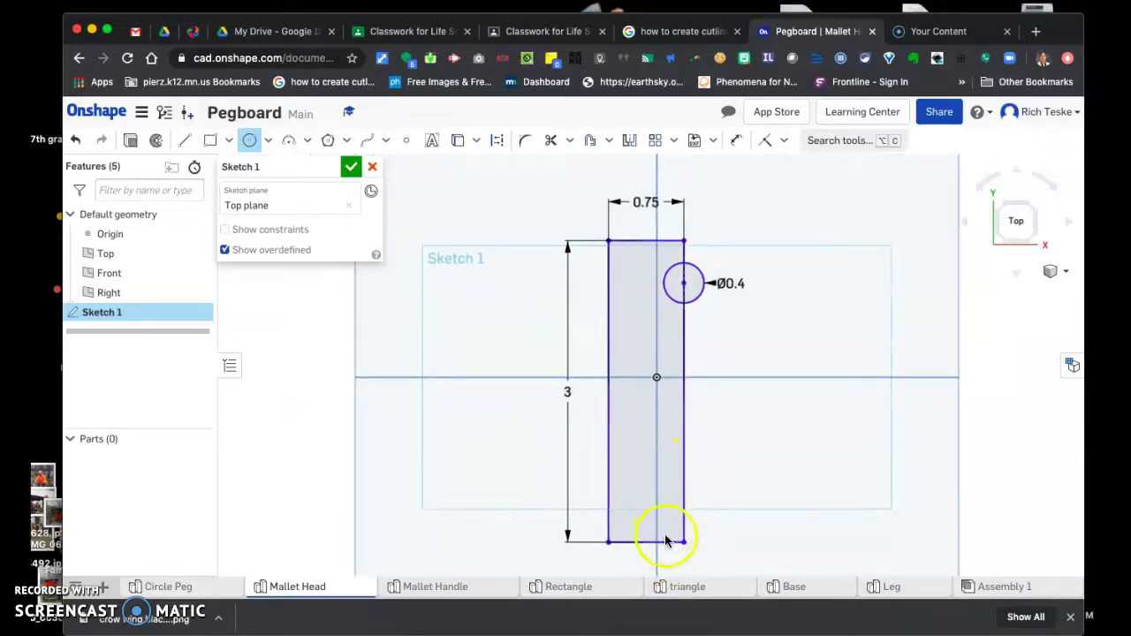
left_click(681, 493)
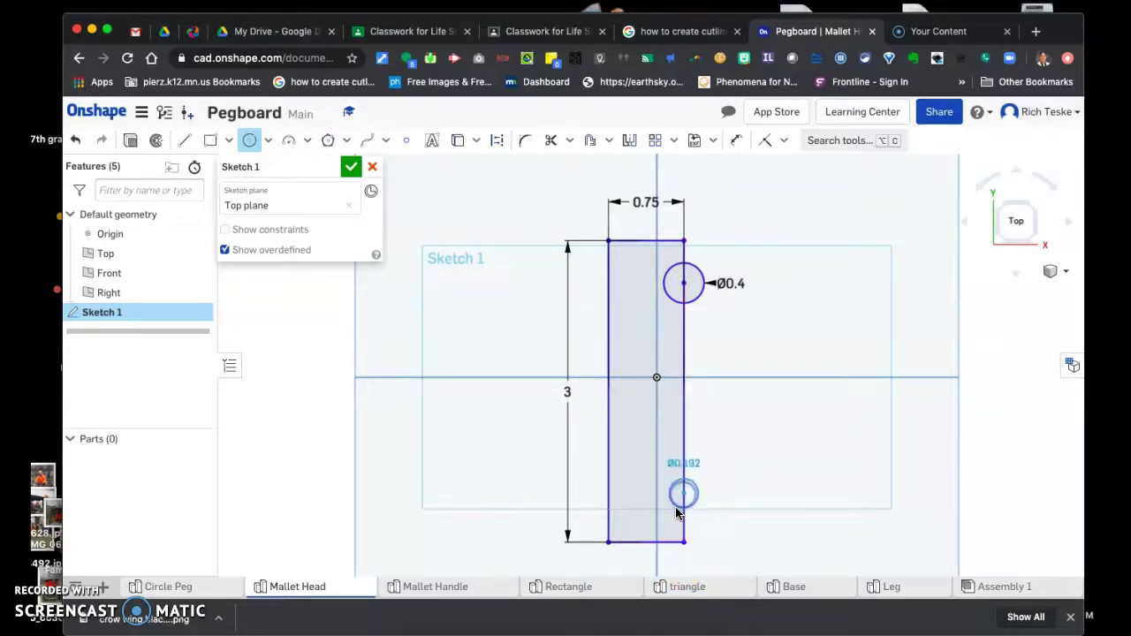
left_click(673, 518)
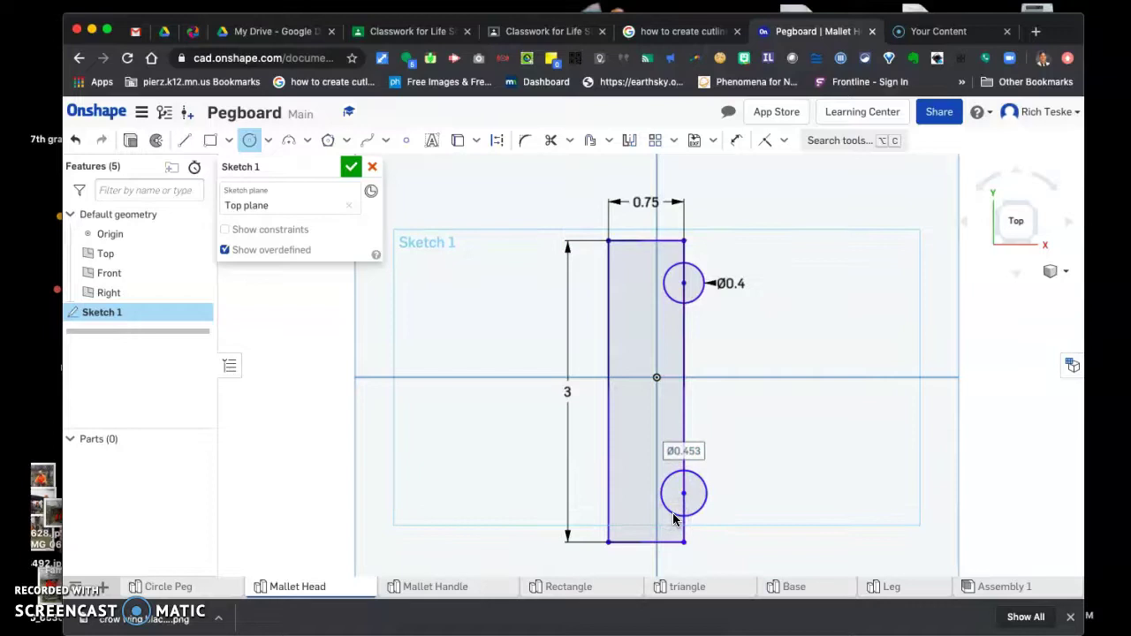
type(".4")
key("Return")
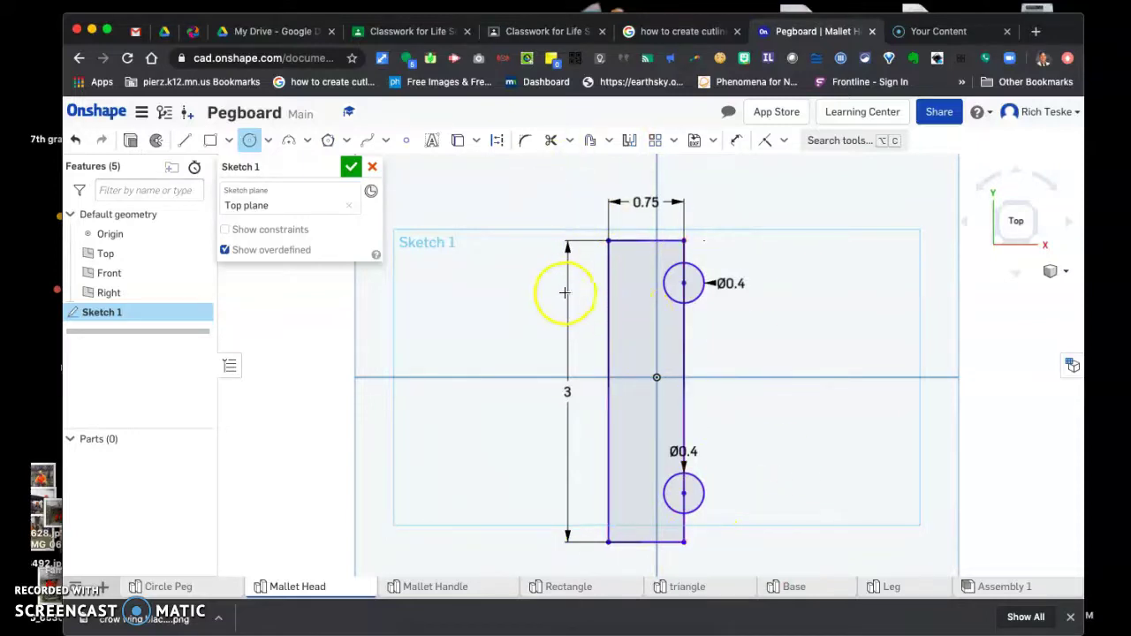
Step: Trim the outer halves of both circles and the edge segments inside them to leave two half-round notches, and finish the sketch
left_click(549, 145)
left_click(703, 301)
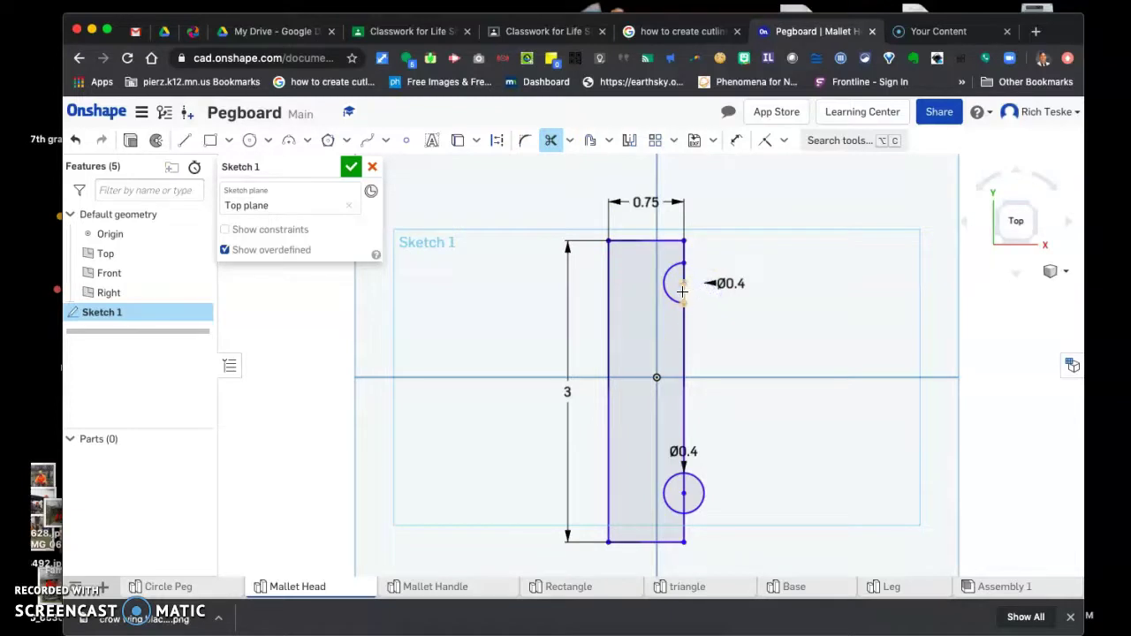
left_click(684, 276)
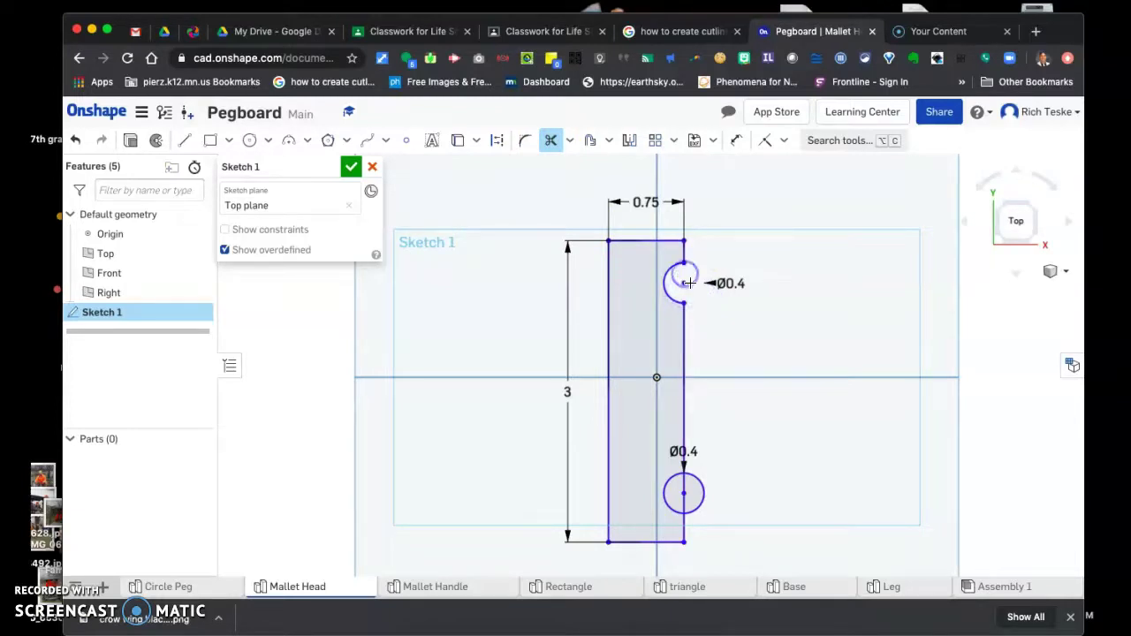
left_click(675, 290)
left_click(691, 499)
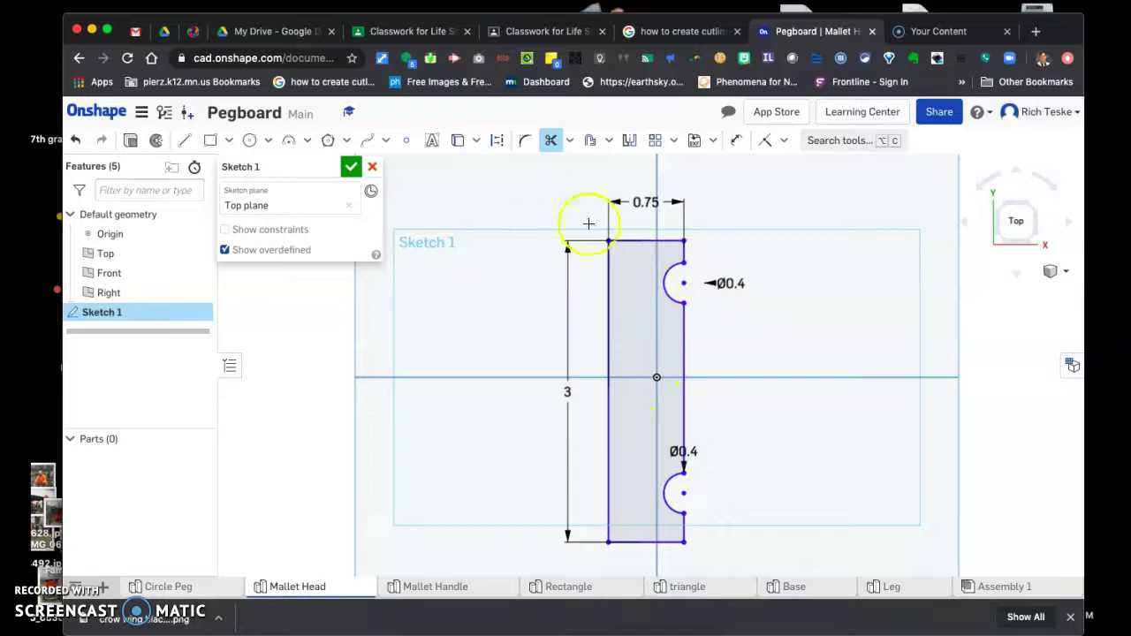
left_click(349, 170)
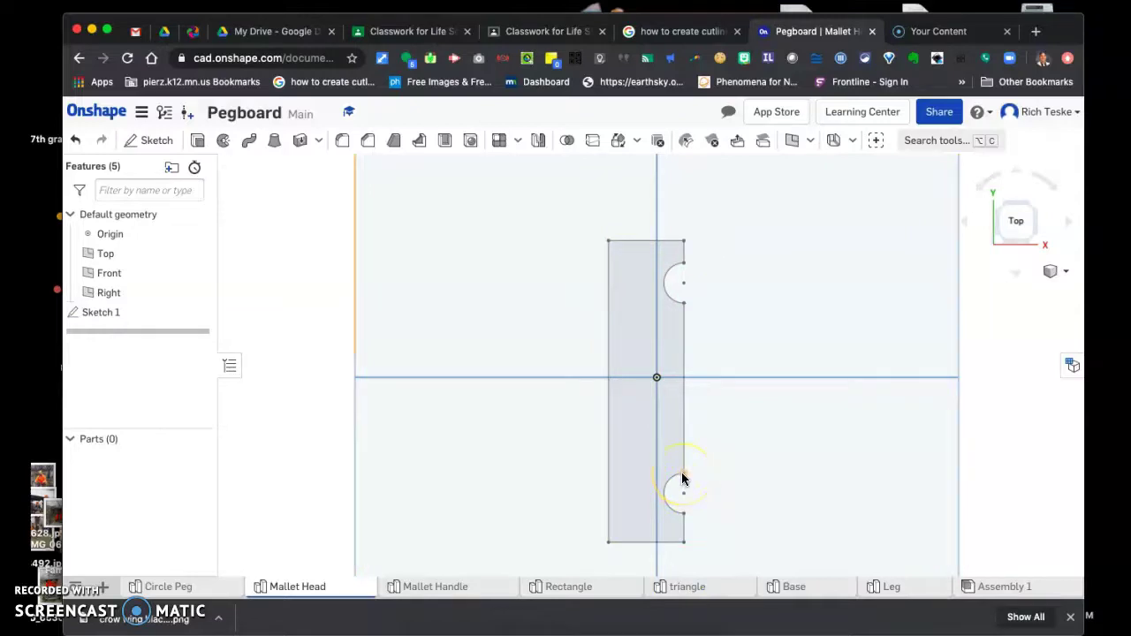
Step: Revolve the notched profile a full turn around its straight left edge as a new solid
left_click(634, 393)
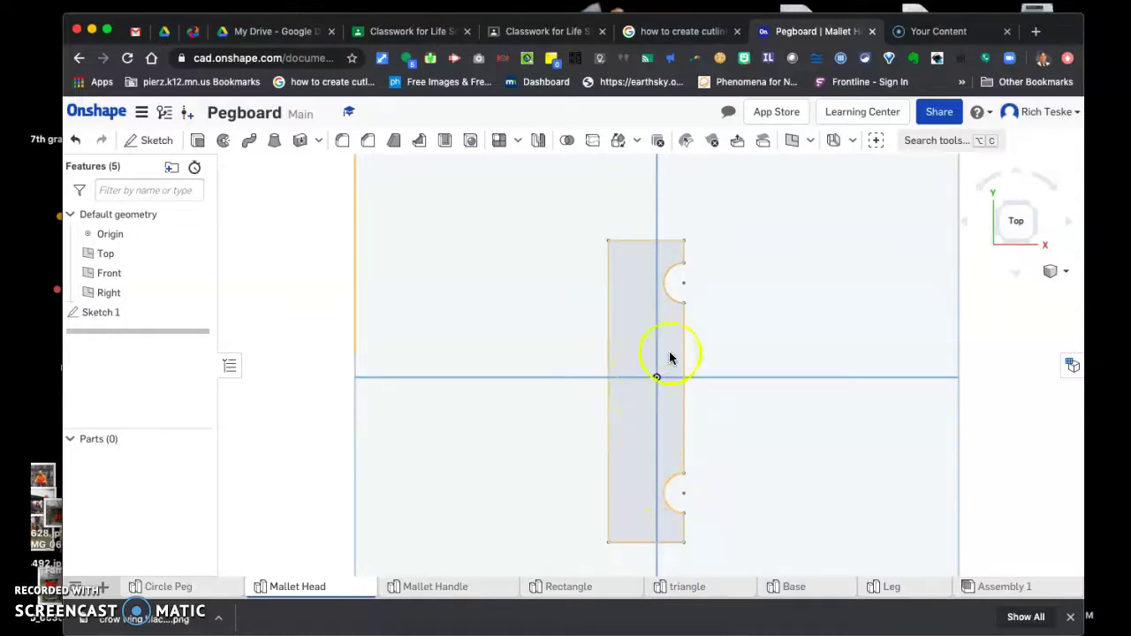
scroll(670, 212, "up", 1)
scroll(527, 424, "down", 1)
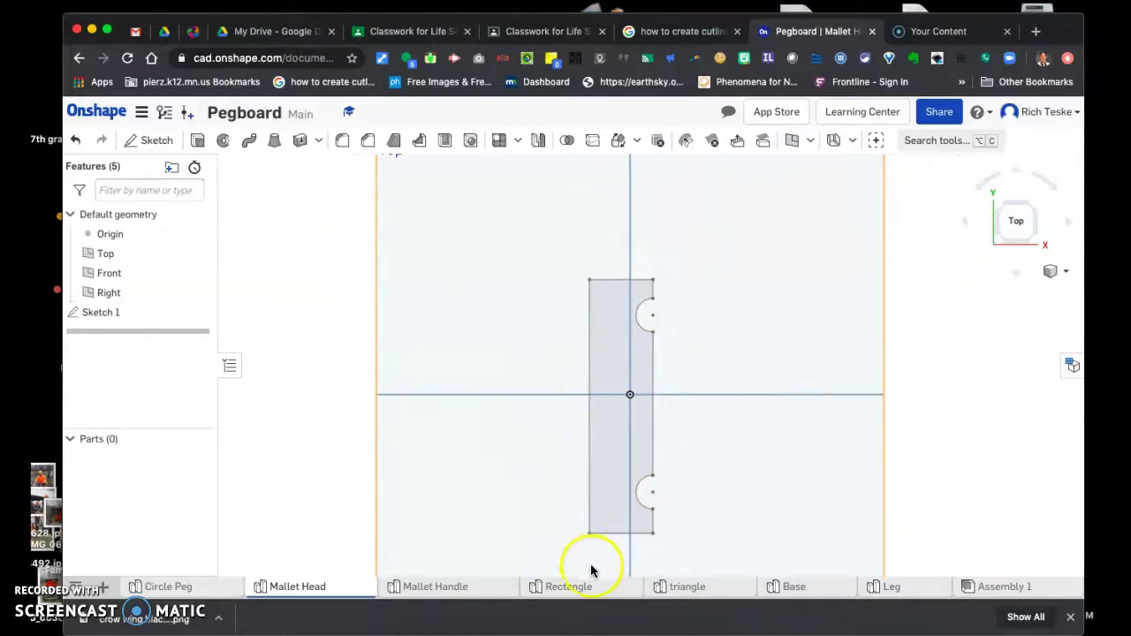
scroll(592, 566, "up", 1)
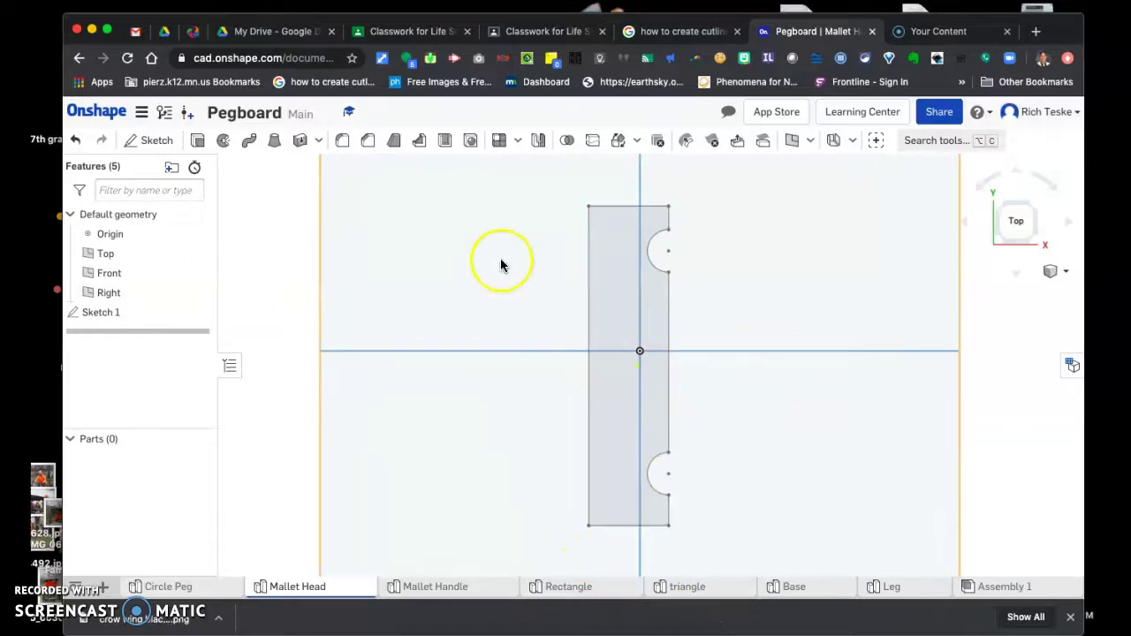
left_click(225, 144)
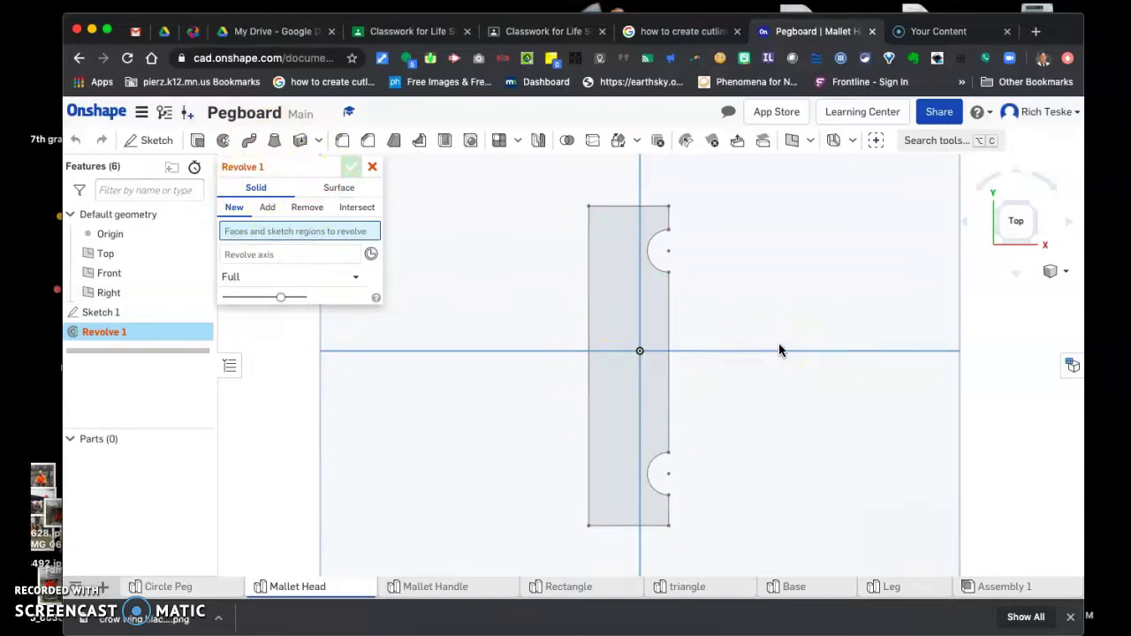
left_click(616, 301)
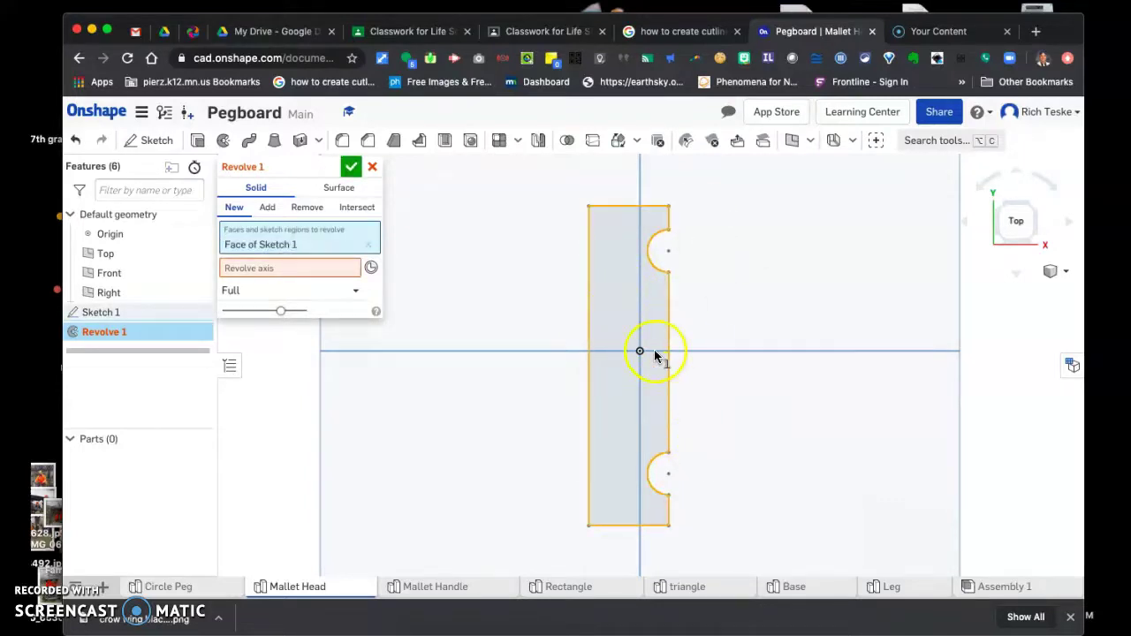
left_click(338, 268)
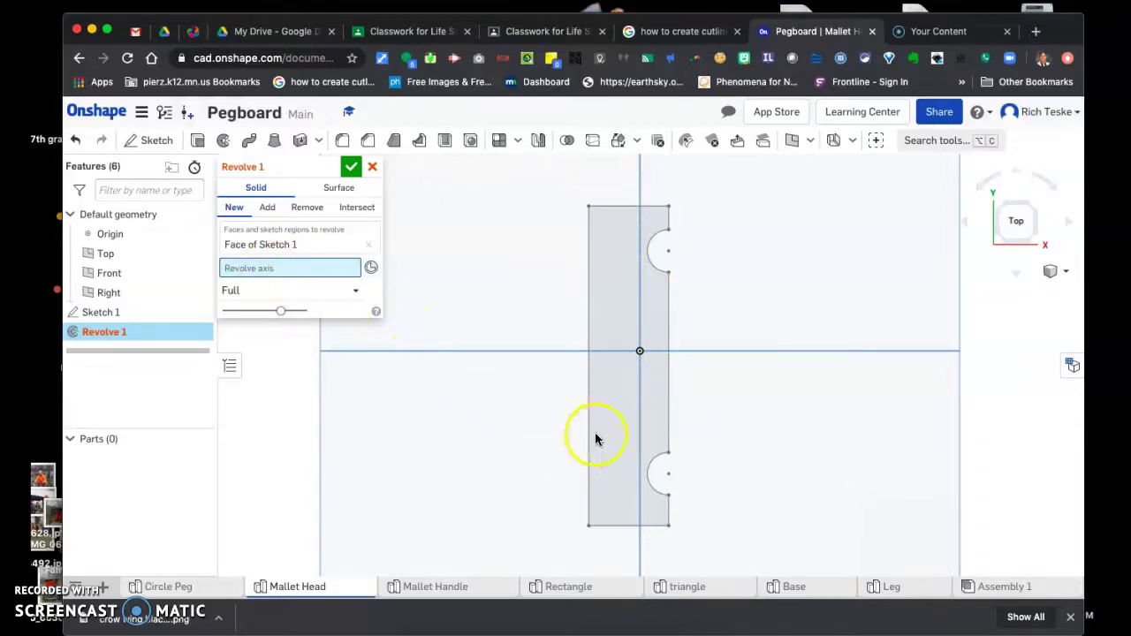
left_click(589, 330)
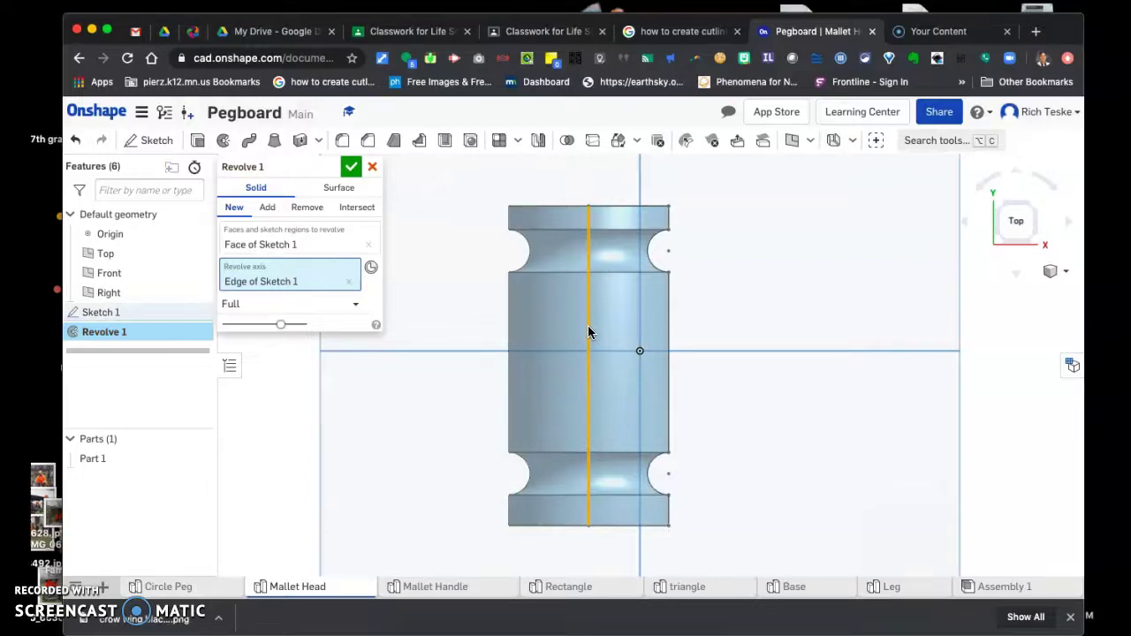
mouse_move(685, 329)
right_mouse_down()
mouse_move(704, 336)
mouse_move(696, 348)
right_mouse_up()
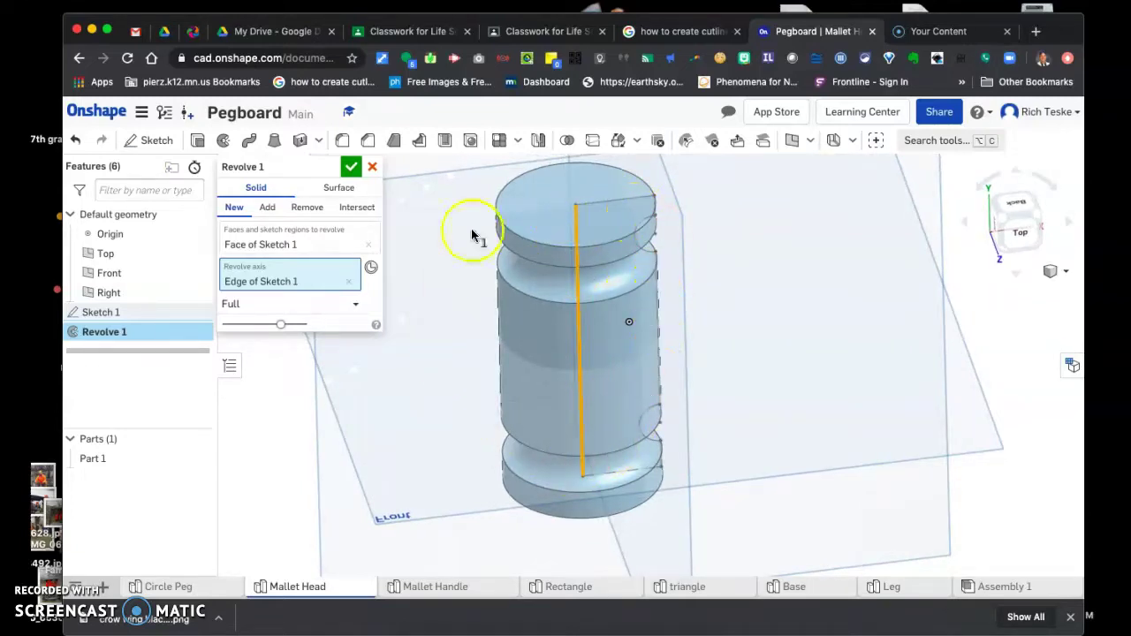
right_click_drag(745, 336, 726, 301)
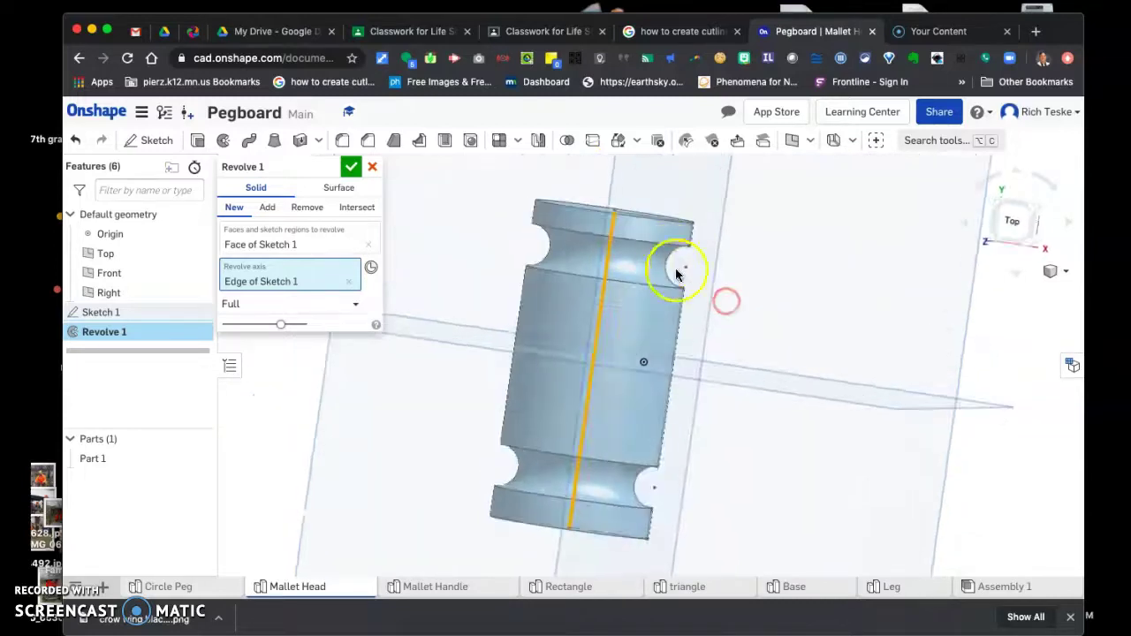
left_click(351, 168)
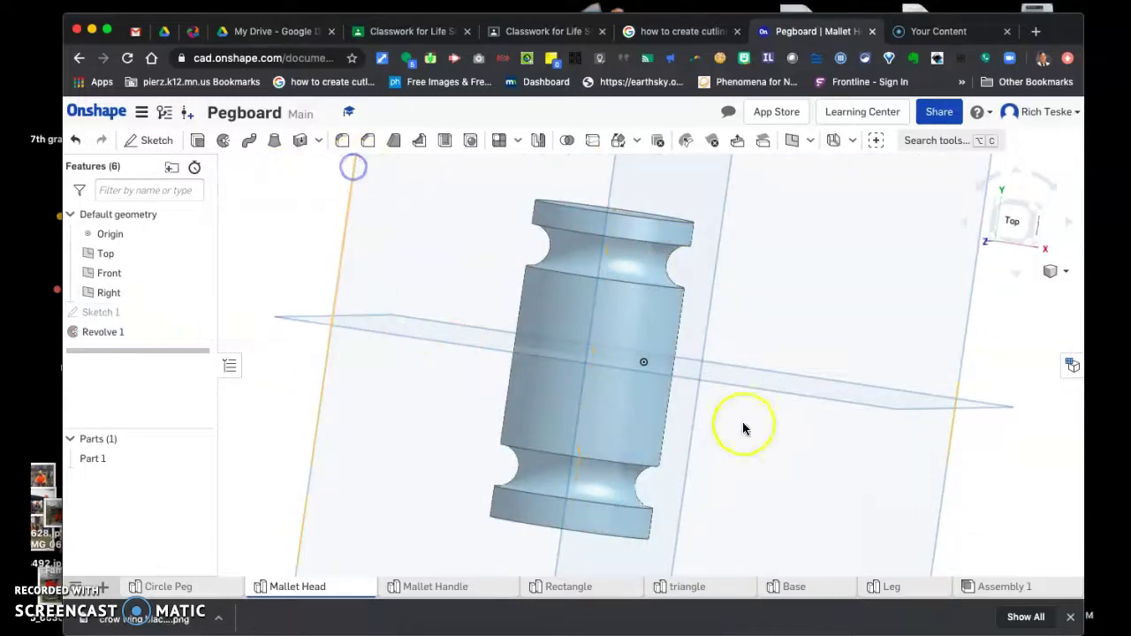
right_click_drag(721, 430, 919, 320)
left_click(765, 380)
key("f")
right_click_drag(830, 362, 720, 396)
right_click_drag(580, 467, 497, 474)
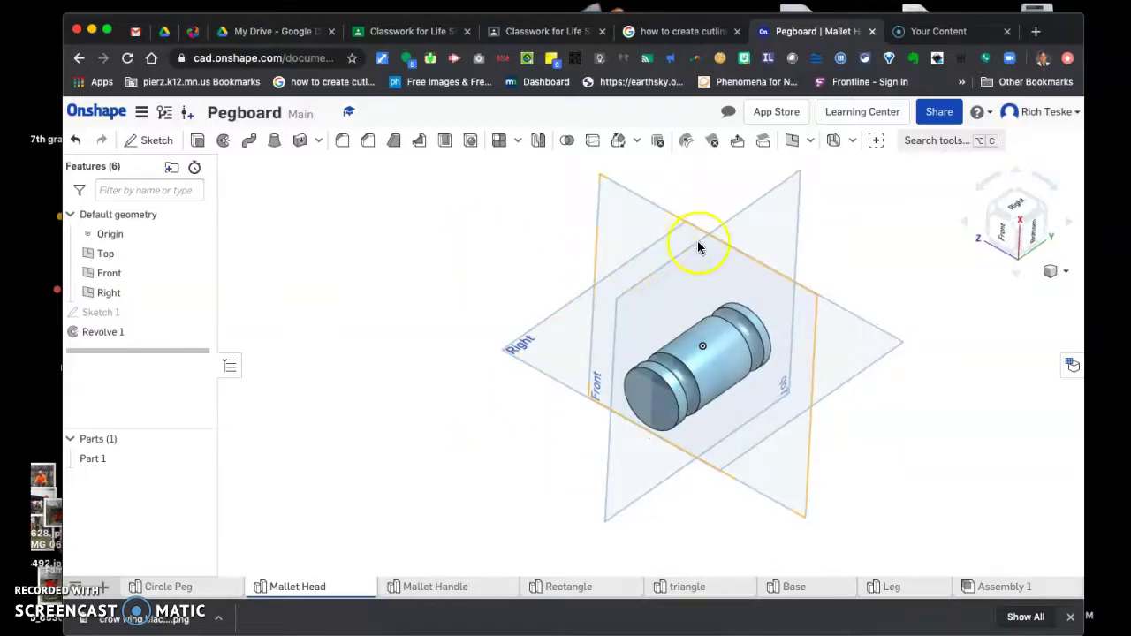
left_click(811, 142)
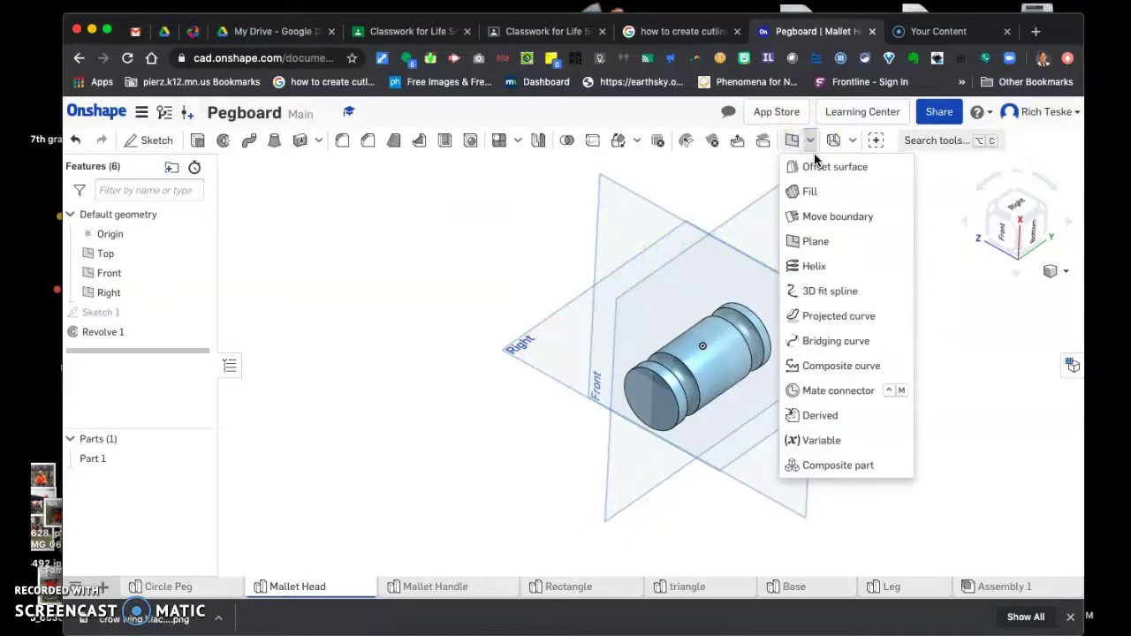
left_click(826, 166)
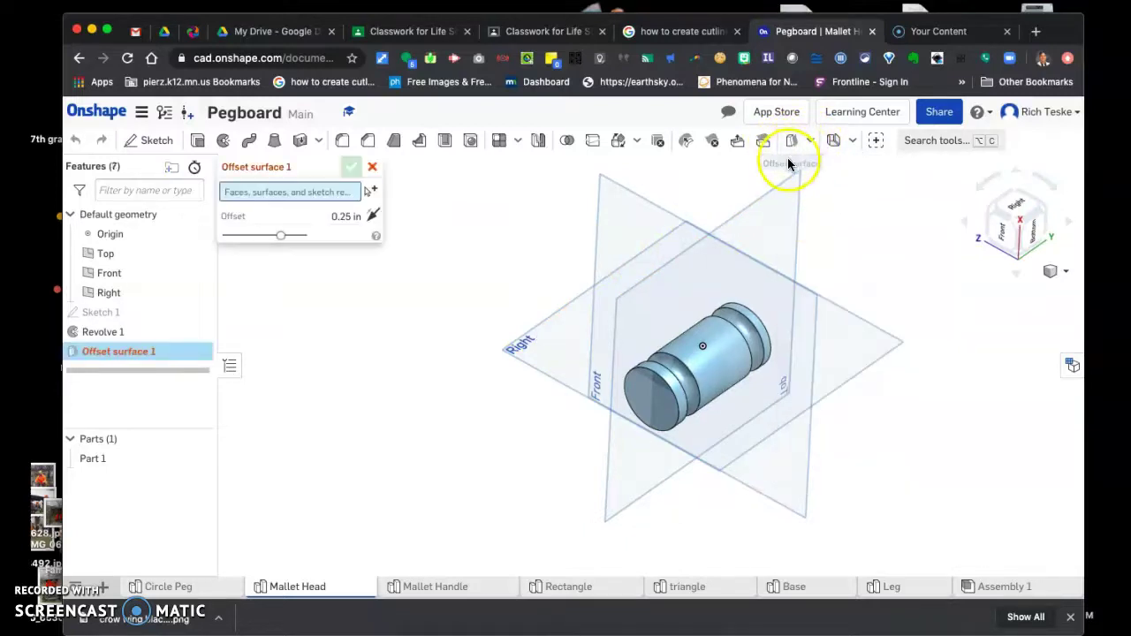
left_click(372, 166)
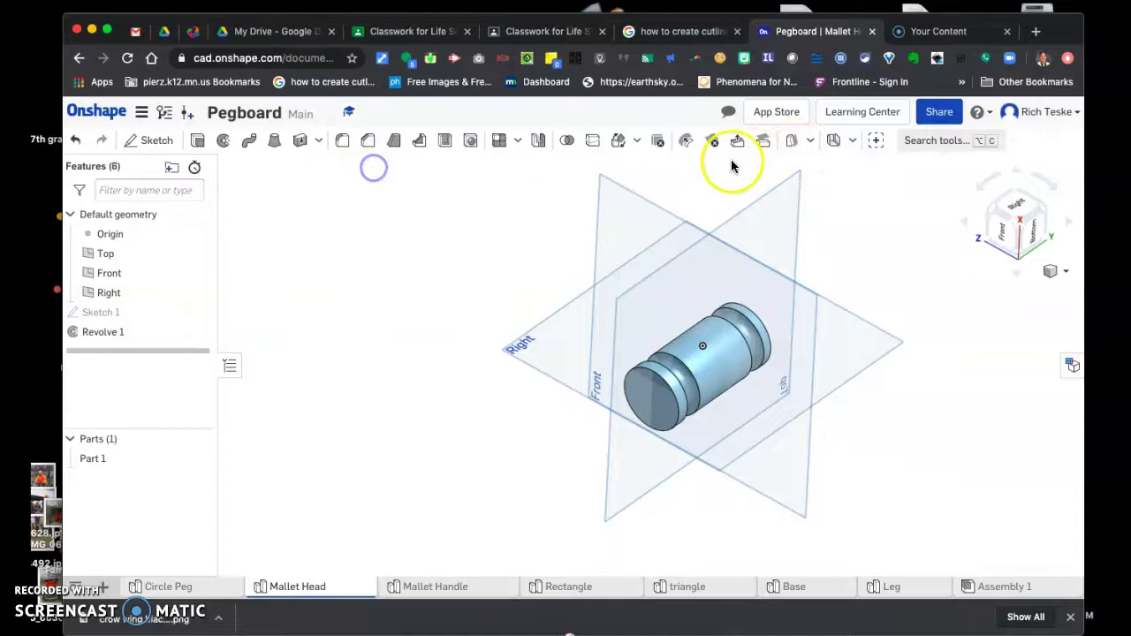
Step: Start a new construction plane of the Offset type and hide the default Top and Front planes
left_click(811, 143)
left_click(814, 163)
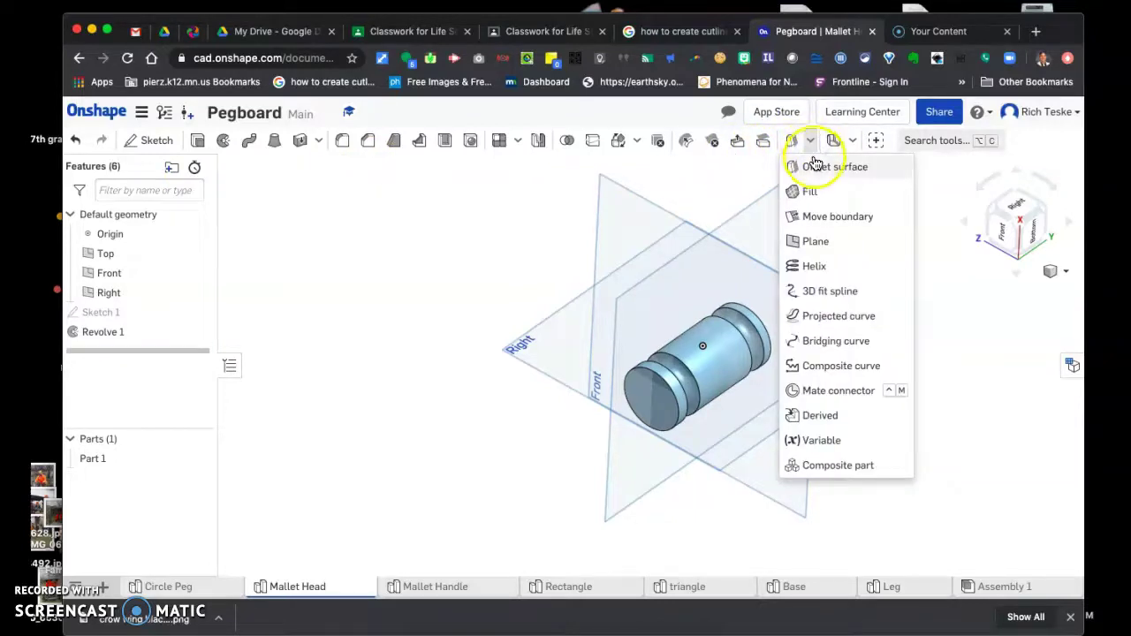
left_click(813, 243)
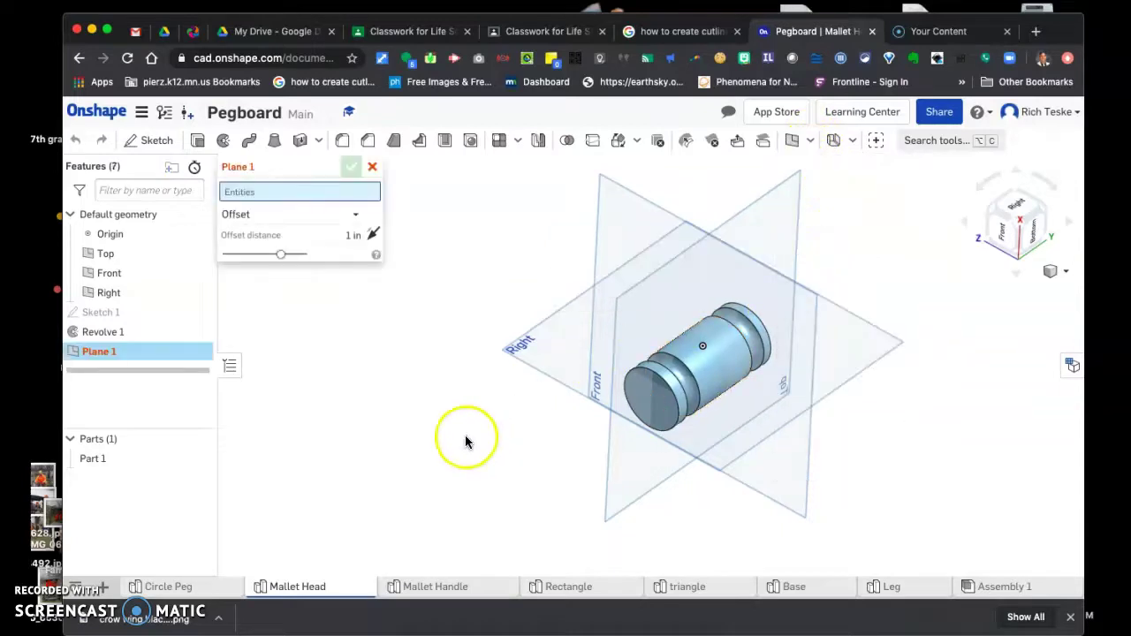
right_click_drag(587, 395, 538, 423)
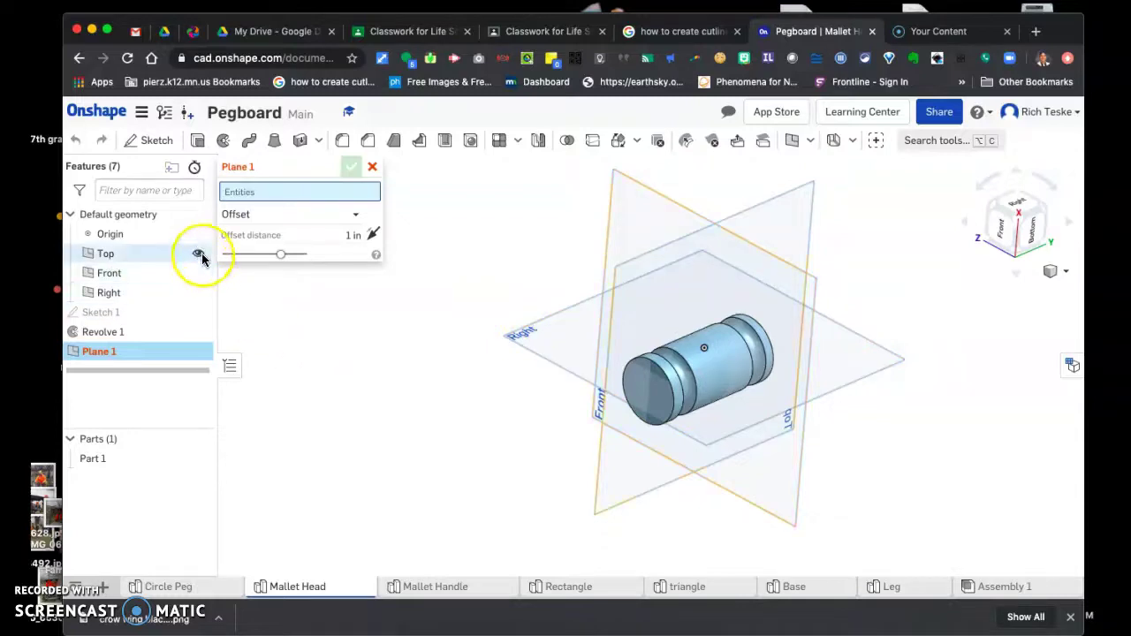
left_click(199, 254)
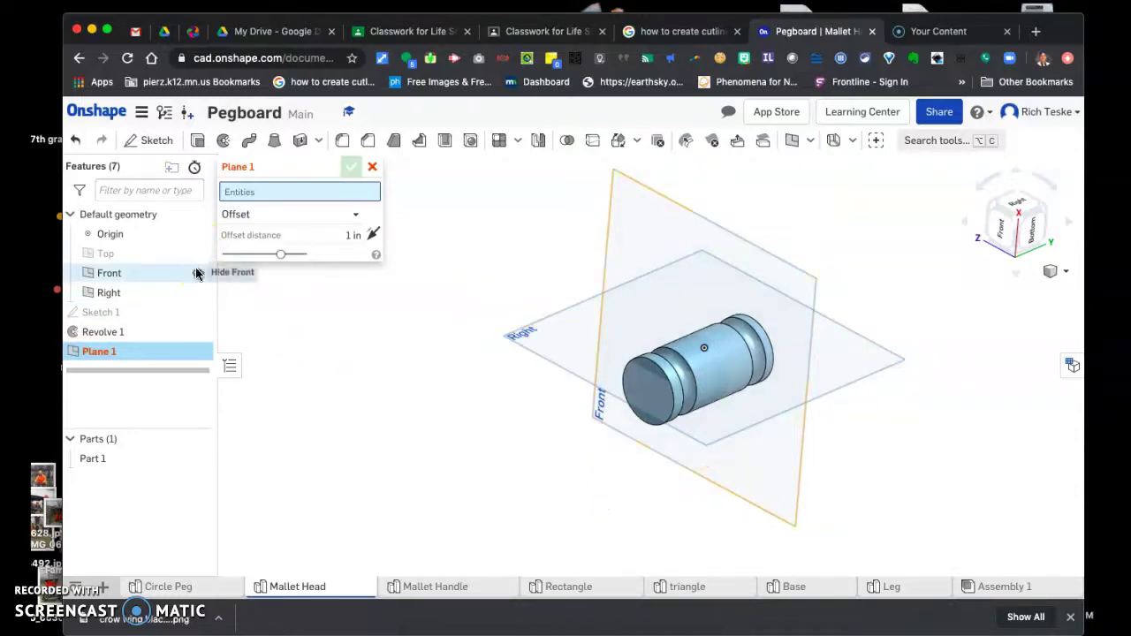
left_click(197, 274)
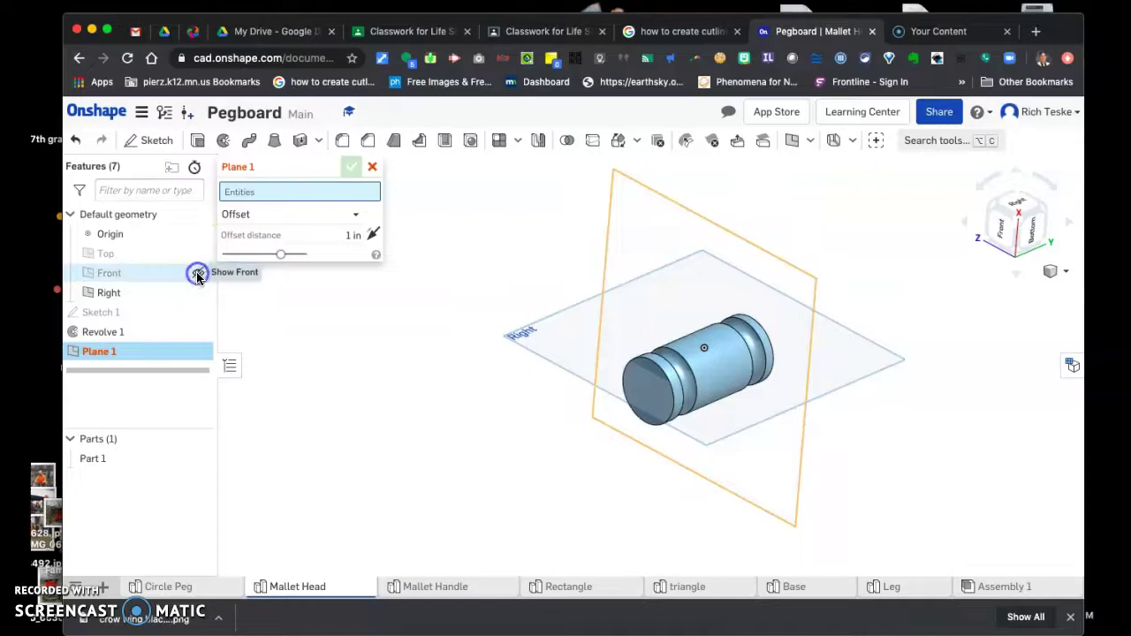
Step: Offset the new plane about 0.31 in from the Right plane so it sits just outside the head's curved side
right_click_drag(492, 470, 546, 465)
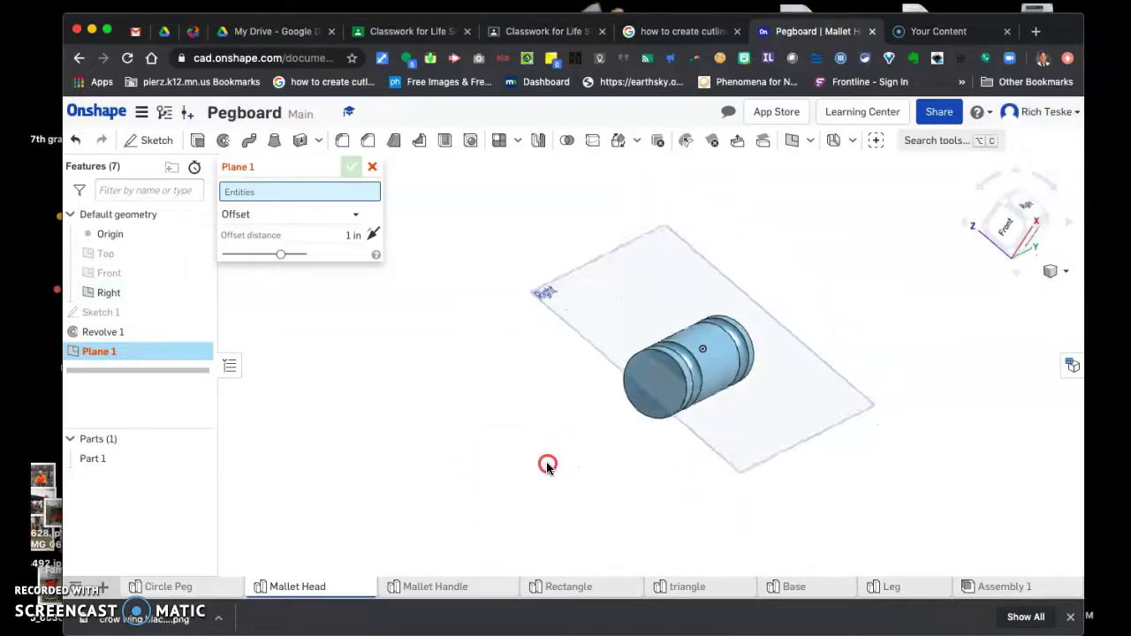
left_click(607, 309)
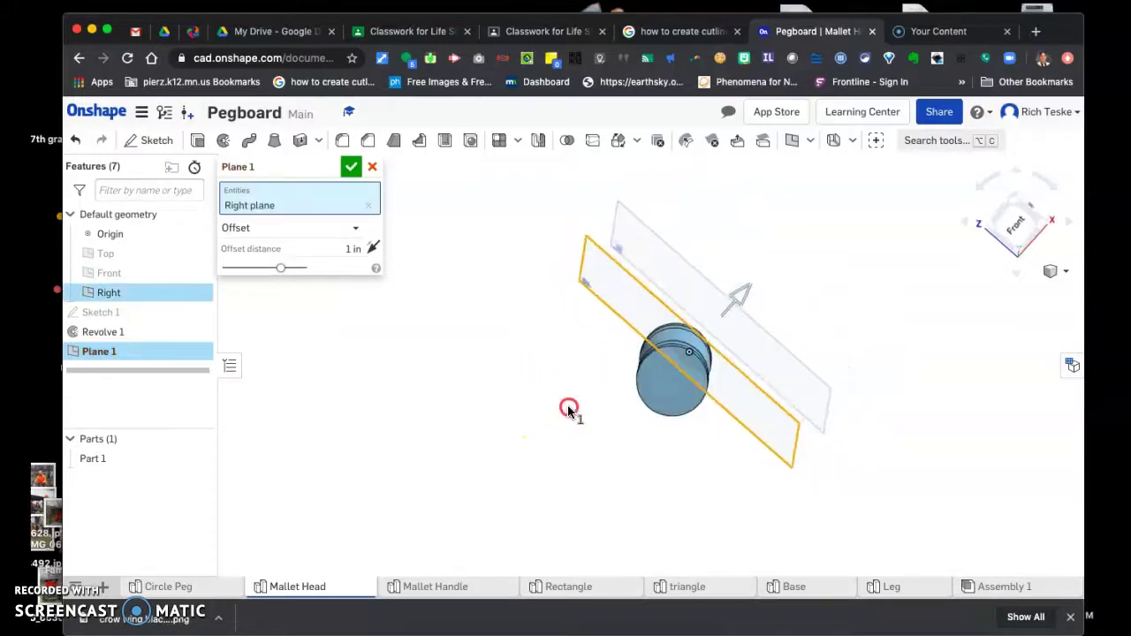
left_click(1014, 224)
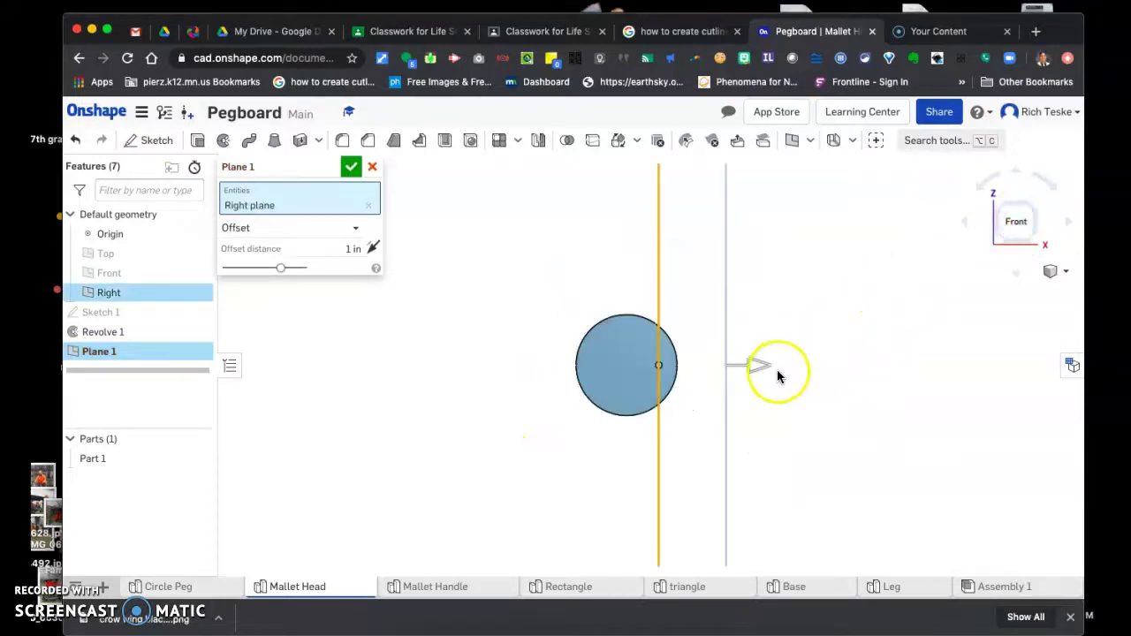
left_click_drag(757, 371, 711, 361)
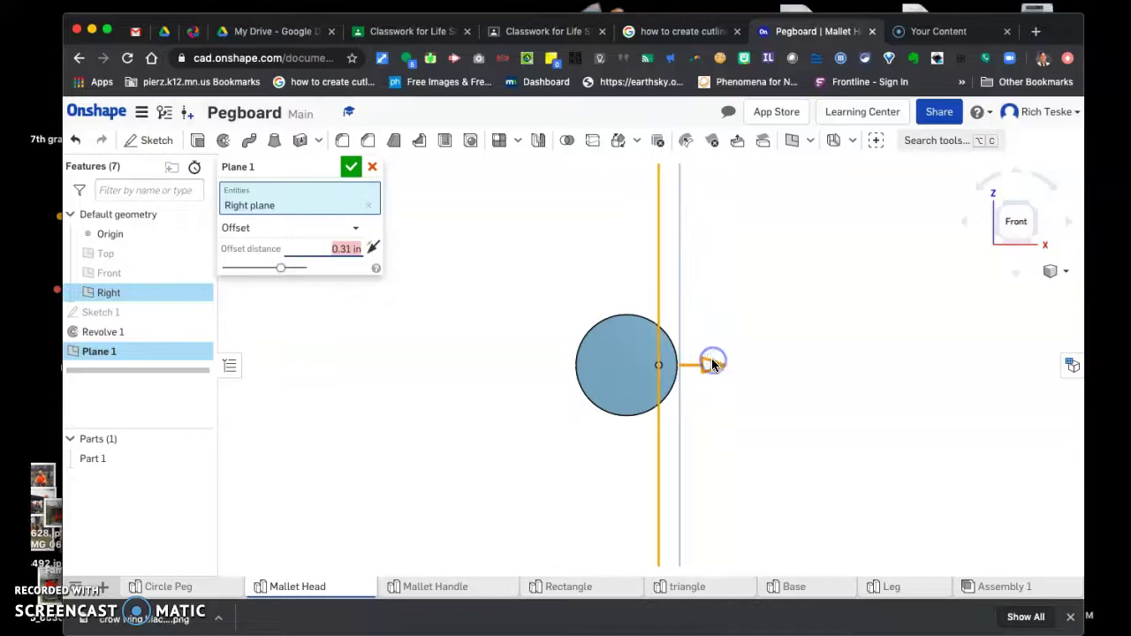
right_click_drag(837, 301, 817, 302)
left_click(350, 167)
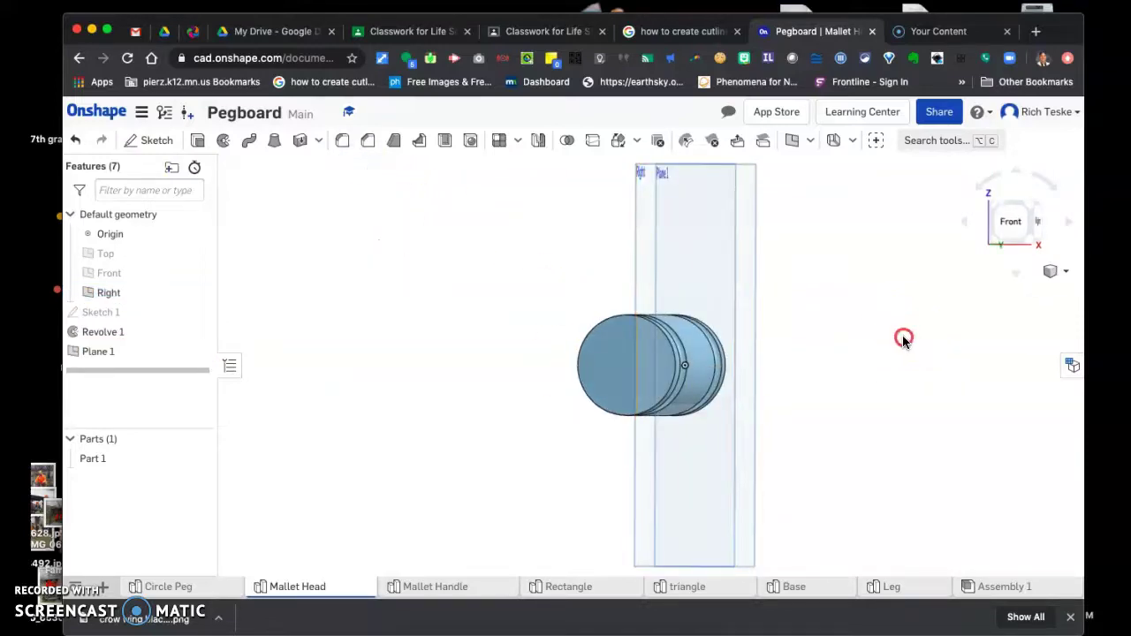
Step: Hide the Right plane and start a sketch on the offset plane beside the mallet head, viewed straight on
right_click_drag(904, 336, 879, 342)
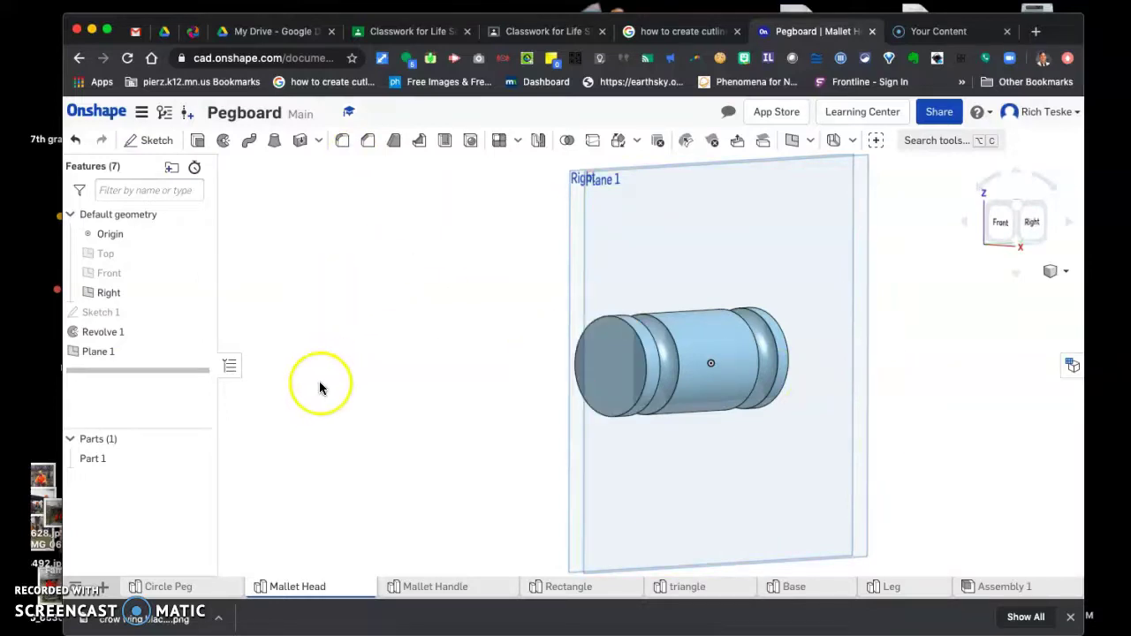
left_click(198, 294)
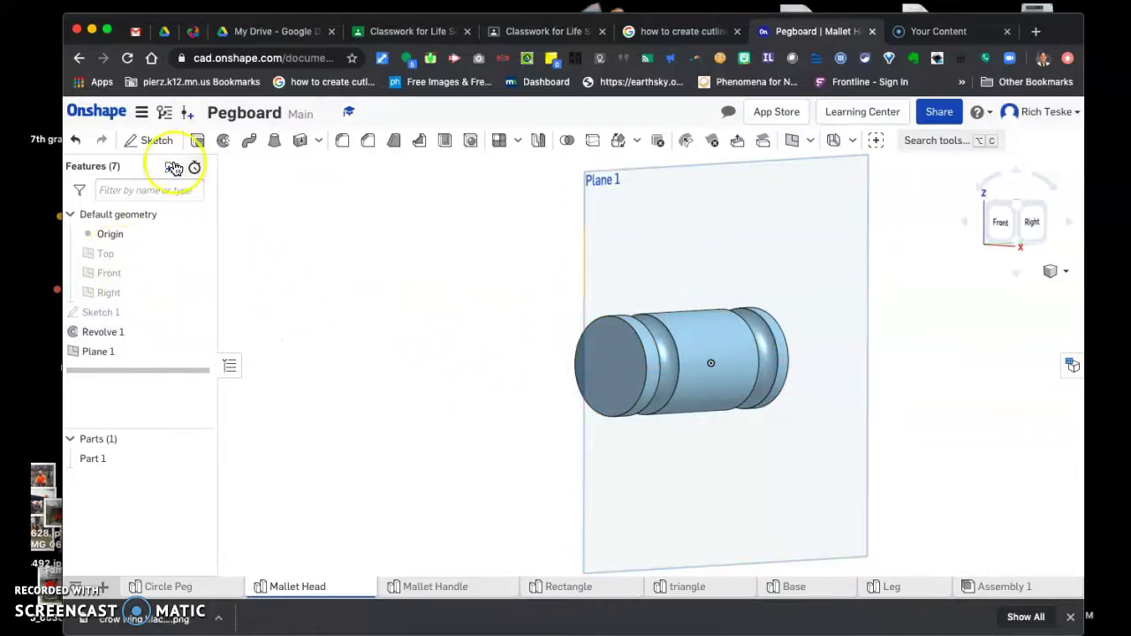
left_click(152, 141)
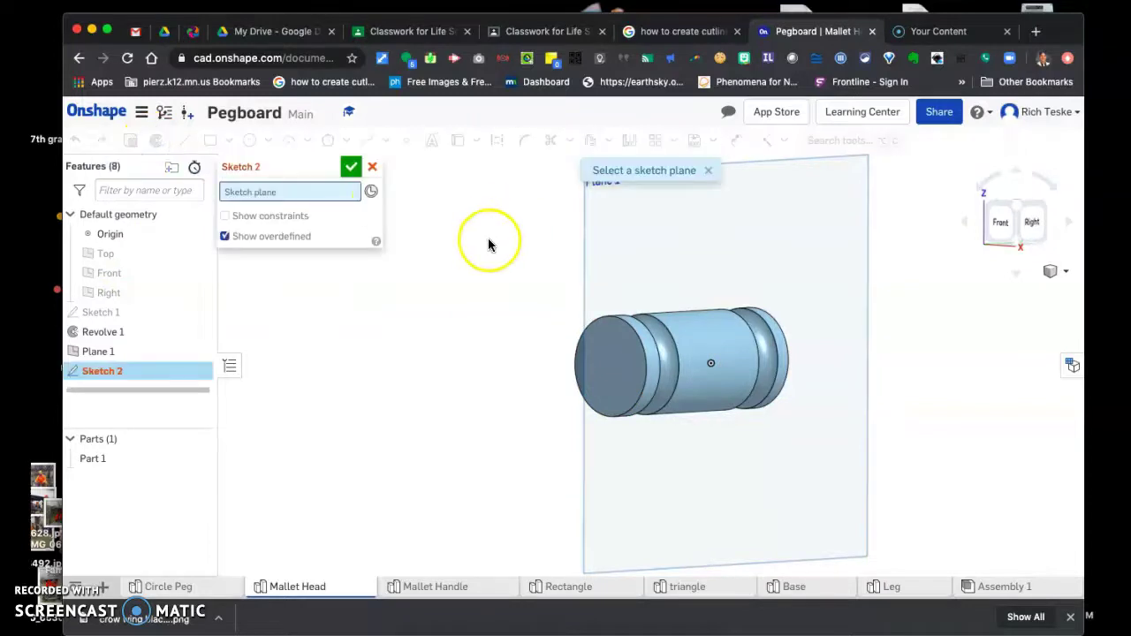
left_click(818, 195)
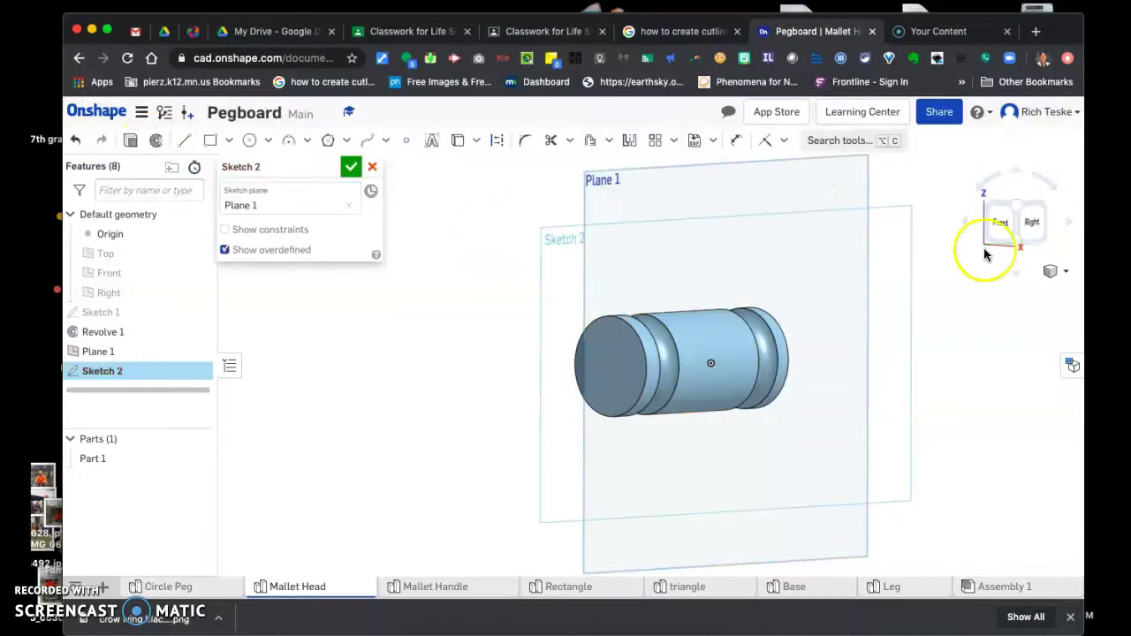
right_click_drag(967, 321, 969, 280)
left_click(1025, 210)
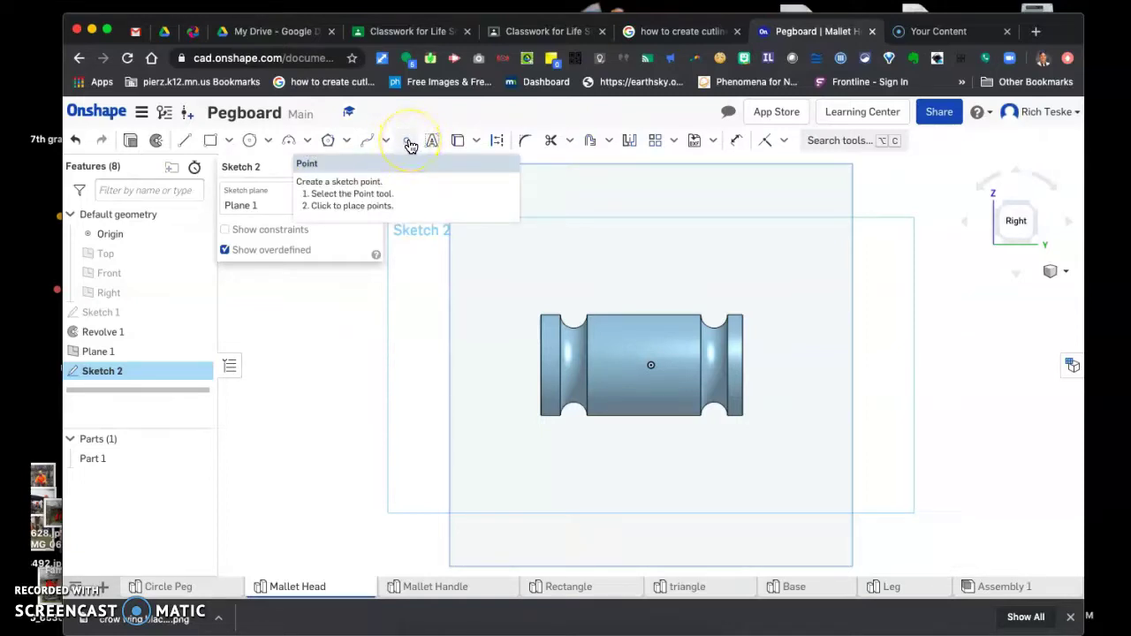
Step: Sketch a circle about 0.62 in in diameter near the middle of the mallet head and finish the sketch
left_click(250, 142)
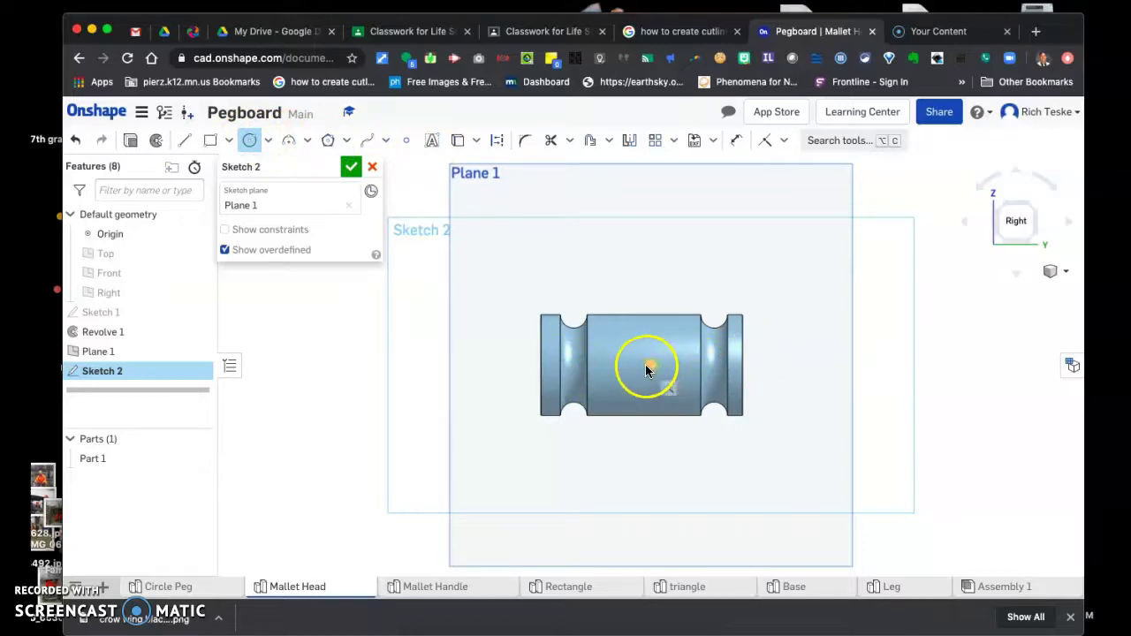
left_click(643, 365)
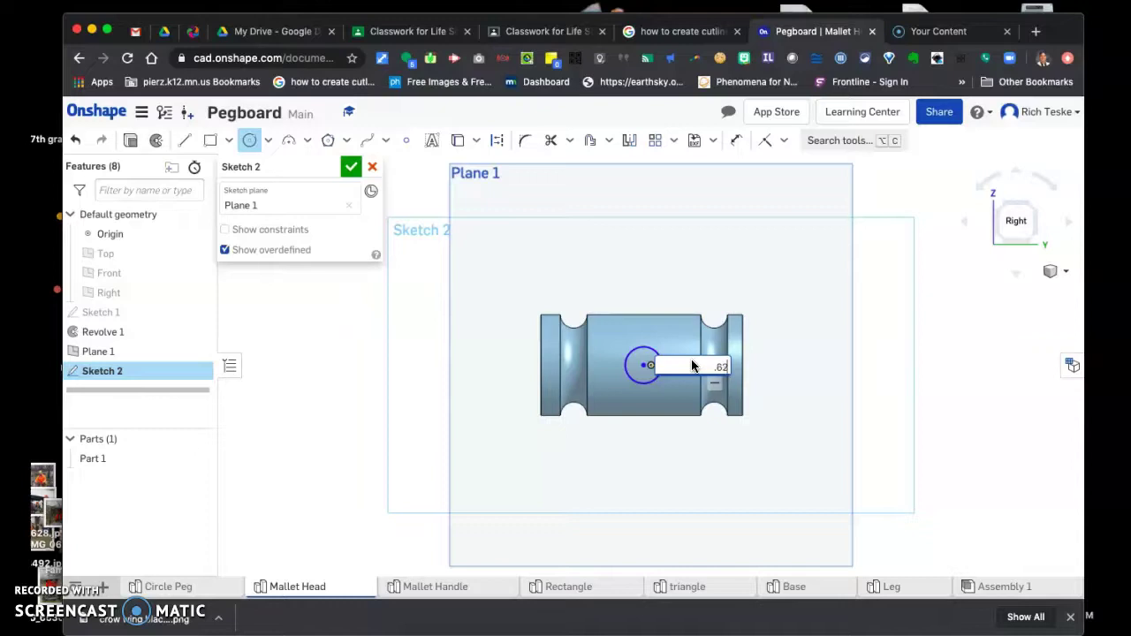
key("Return")
right_click_drag(813, 356, 788, 351)
left_click(351, 168)
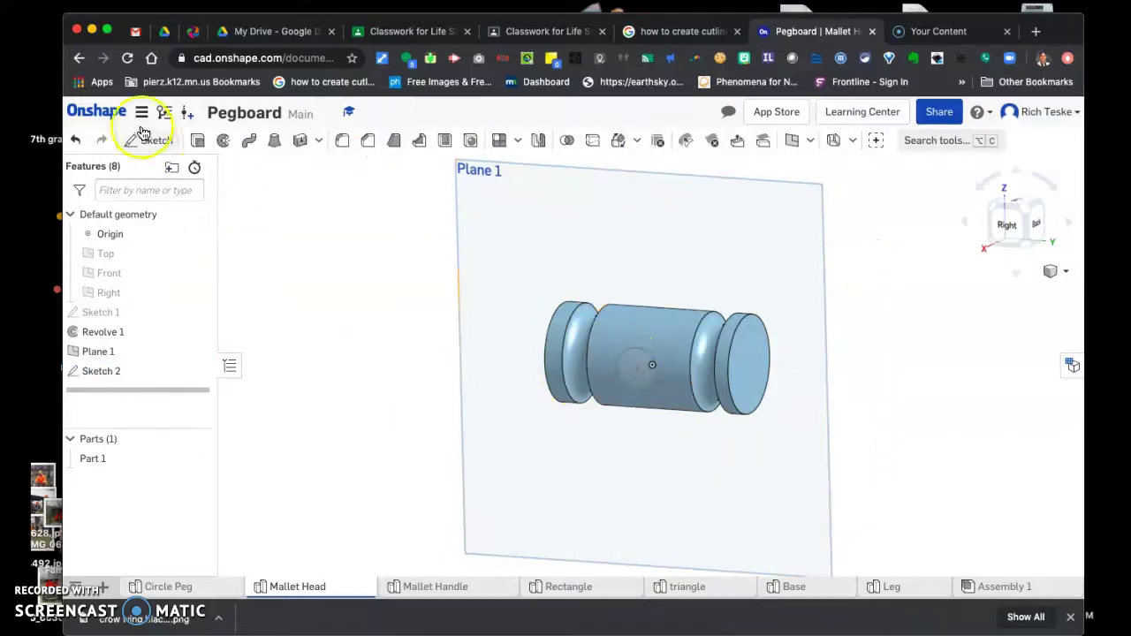
Step: Cut a blind round hole into the mallet head by extruding the circle 1 in with the Remove option
left_click(197, 143)
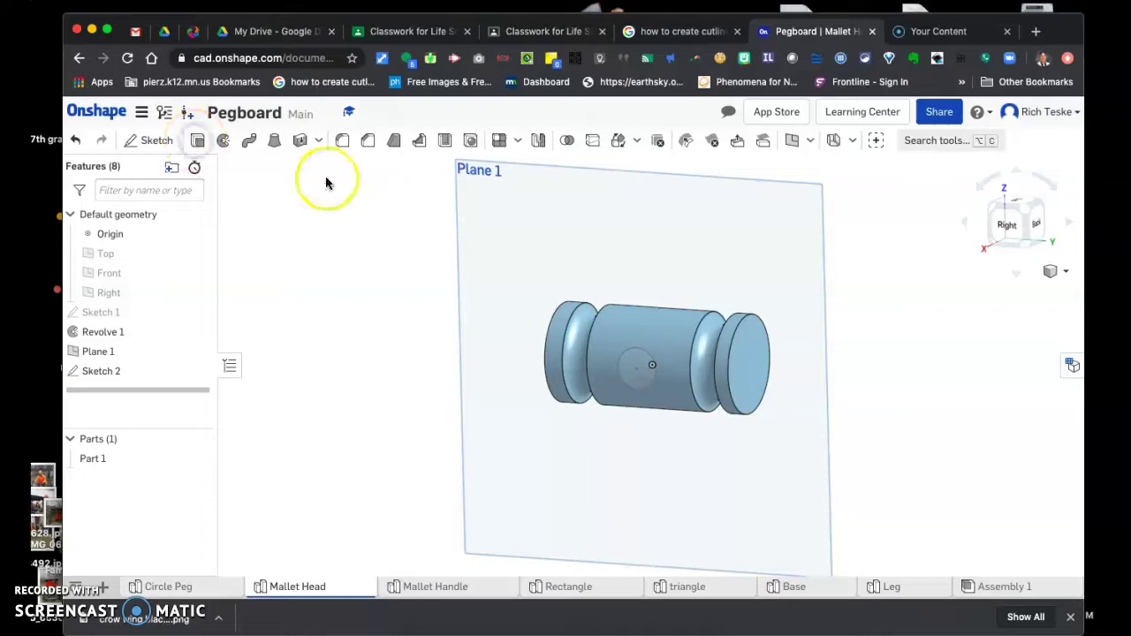
left_click(646, 367)
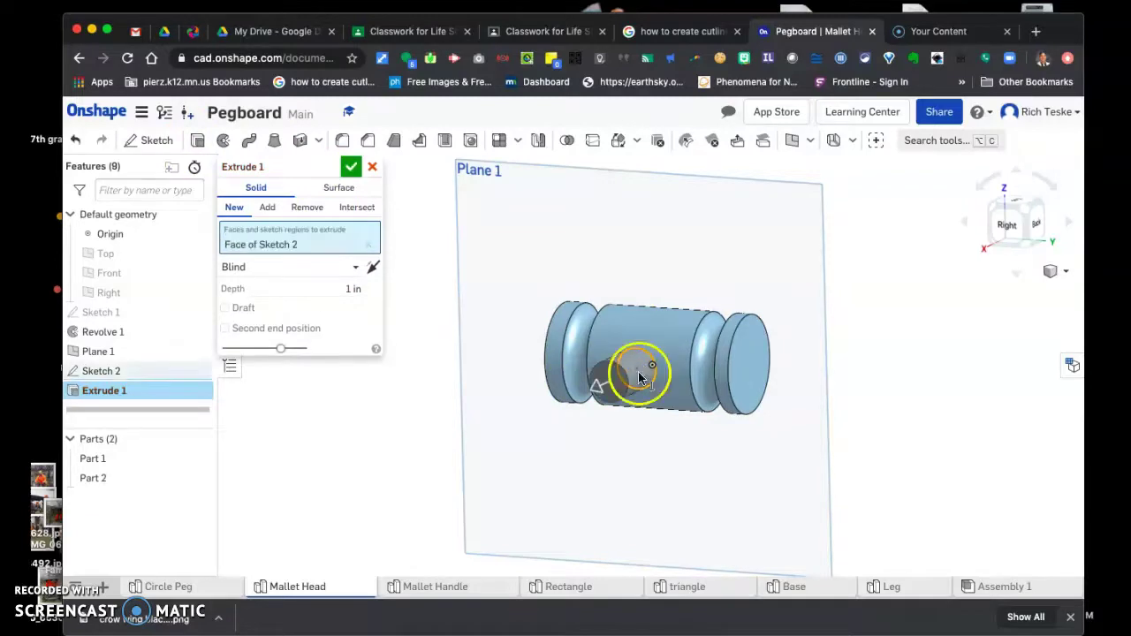
left_click(304, 209)
left_click(671, 431)
right_click_drag(687, 433, 716, 449)
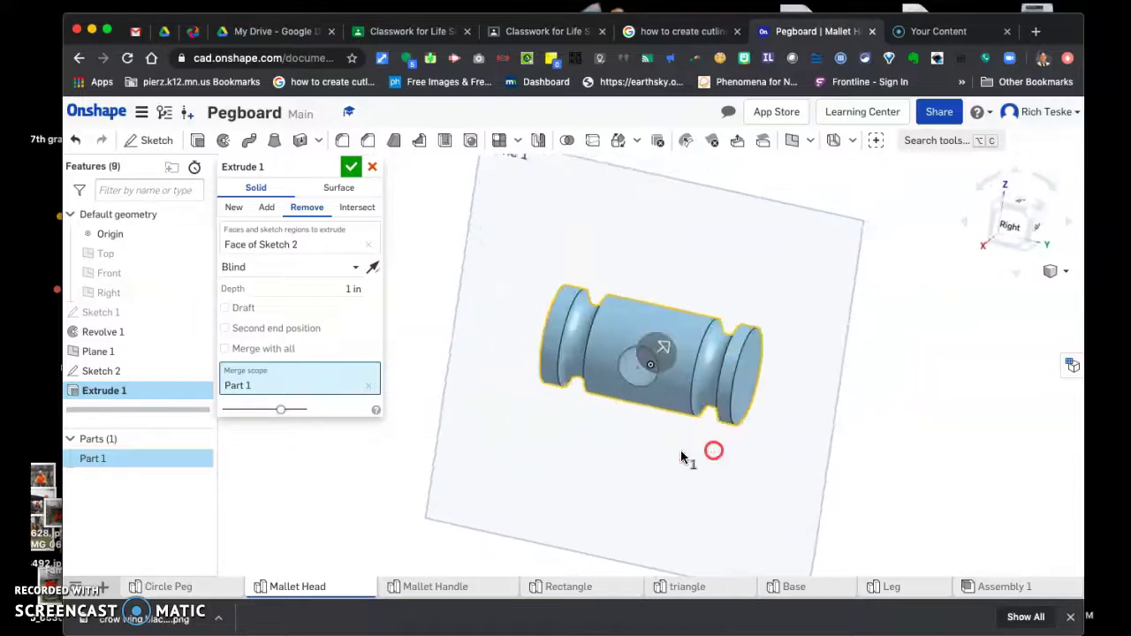
left_click(351, 171)
right_click_drag(619, 441, 601, 284)
mouse_move(433, 597)
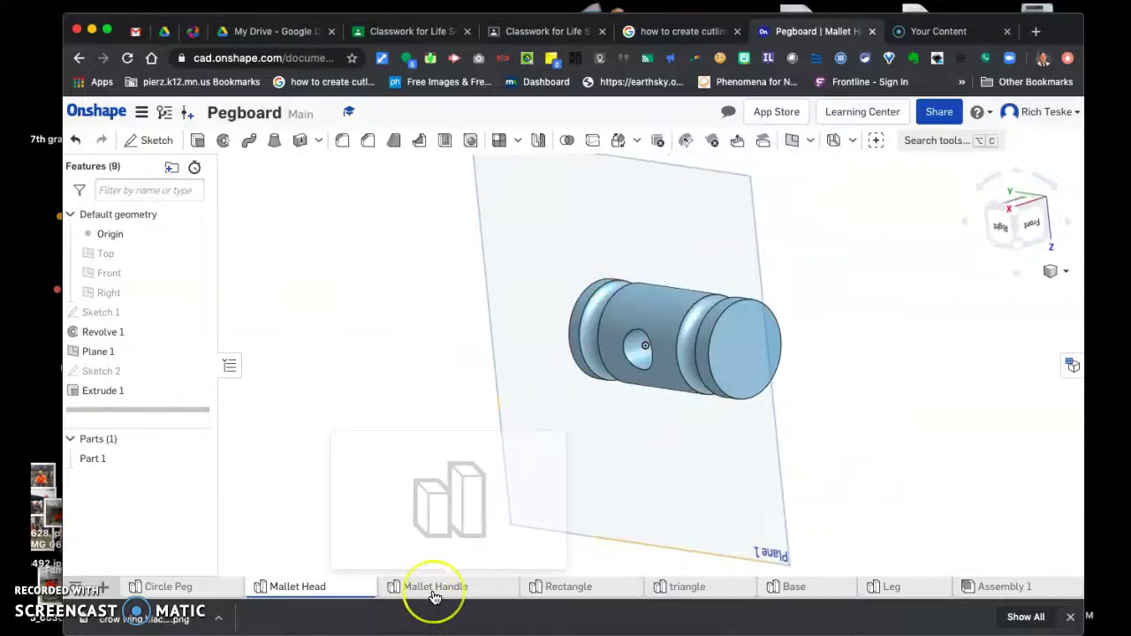
right_click_drag(687, 492, 504, 418)
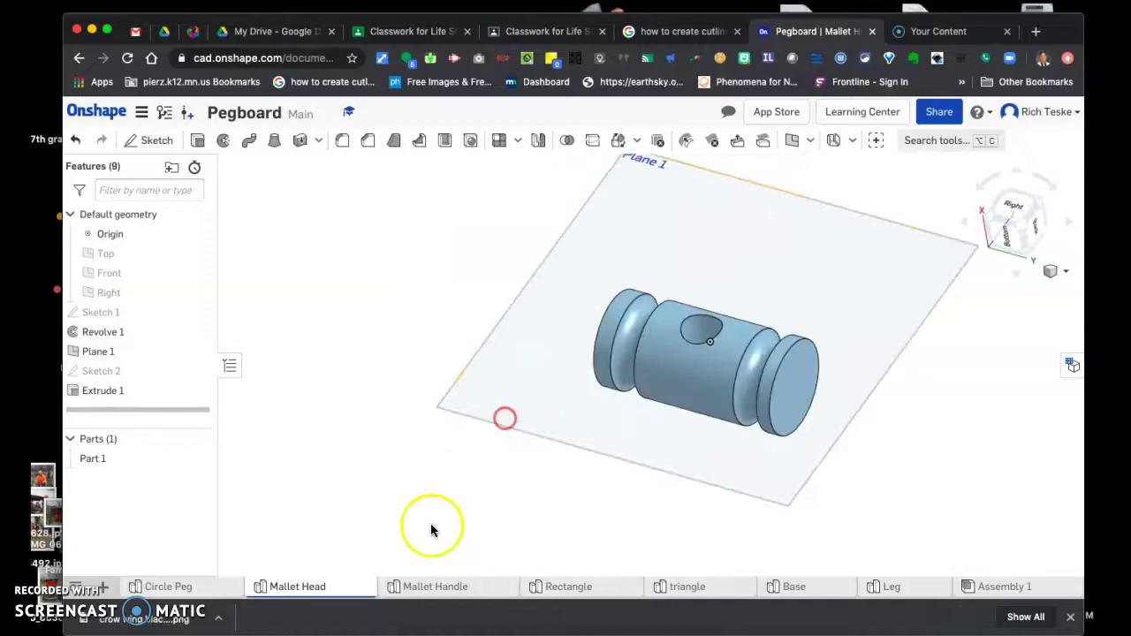
Step: In the Mallet Handle part studio, sketch a circle 0.624 in in diameter on the Top plane
left_click(442, 590)
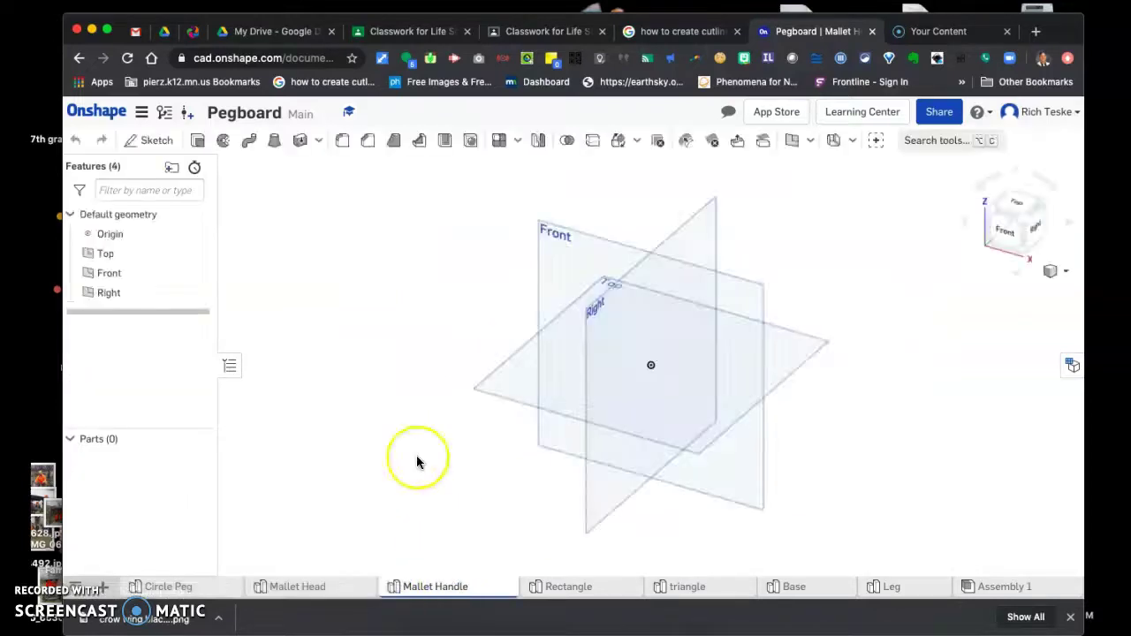
left_click(135, 141)
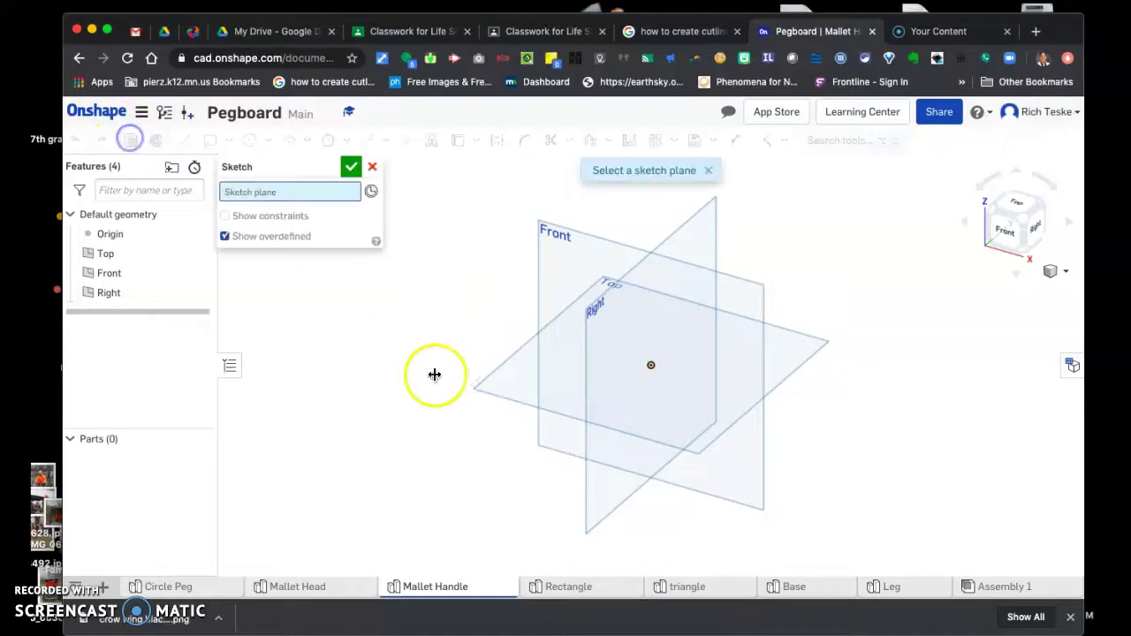
left_click(507, 377)
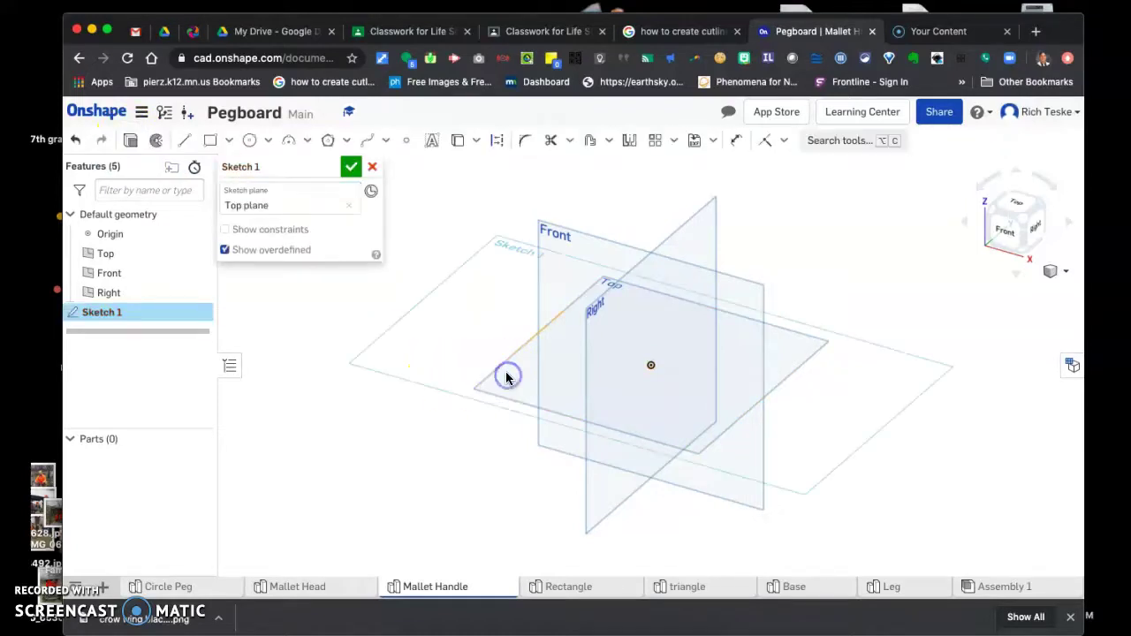
left_click(1017, 206)
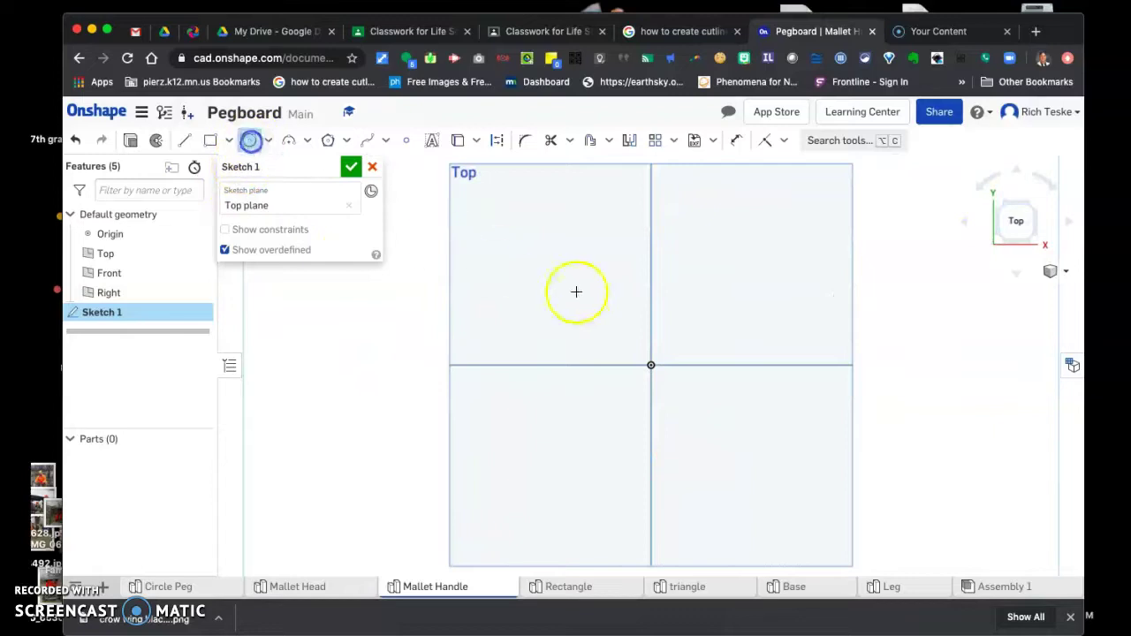
left_click(628, 294)
left_click(663, 326)
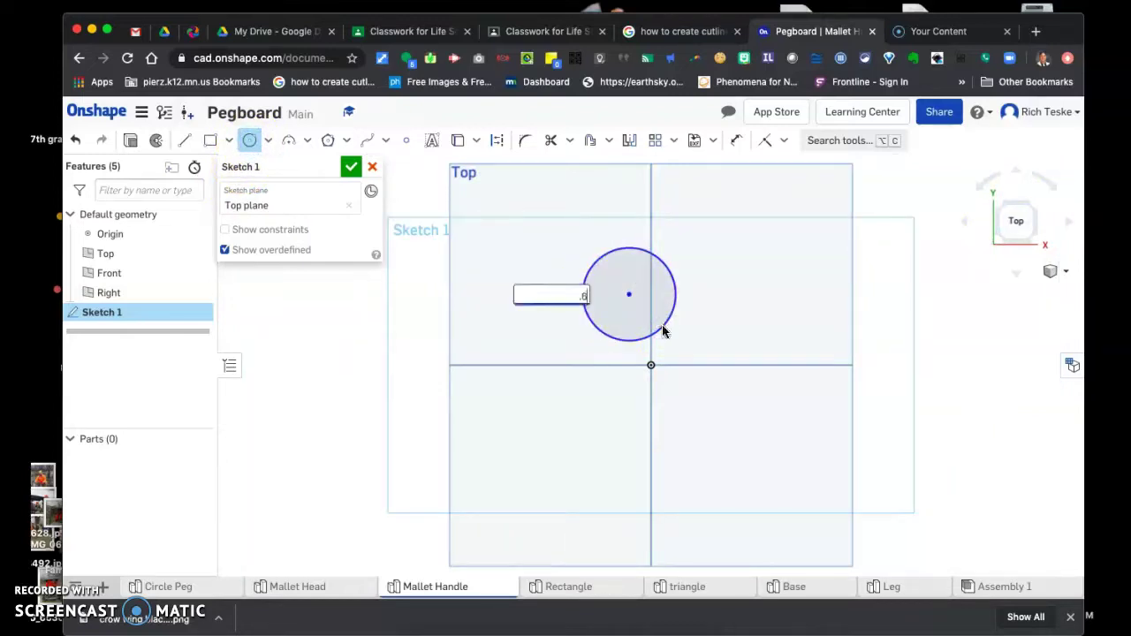
type(".624")
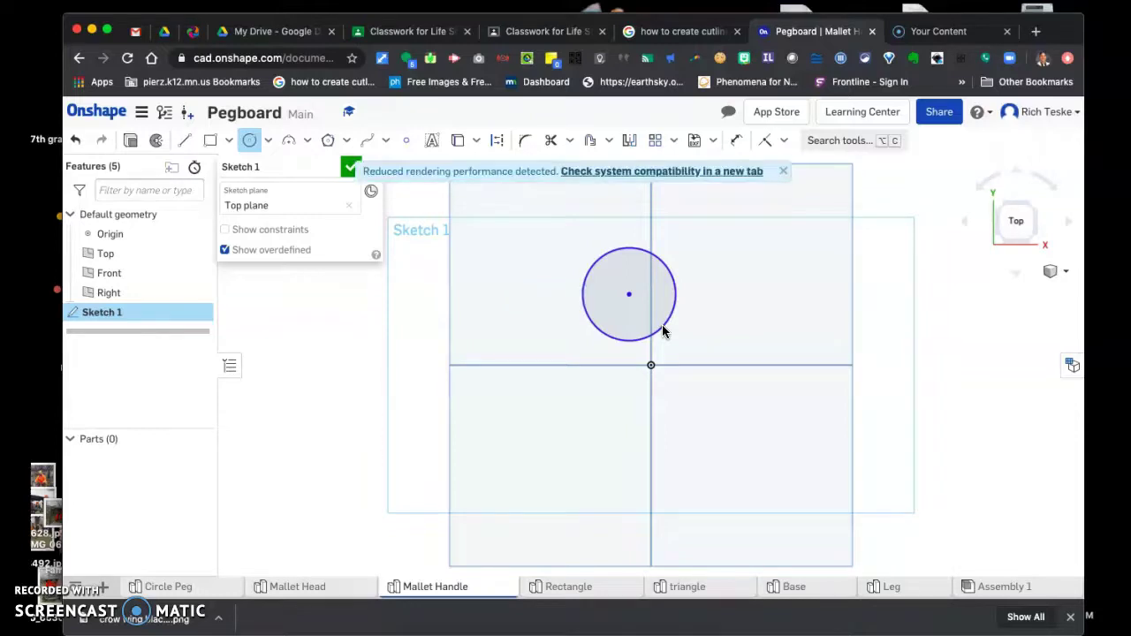
right_click_drag(701, 286, 424, 260)
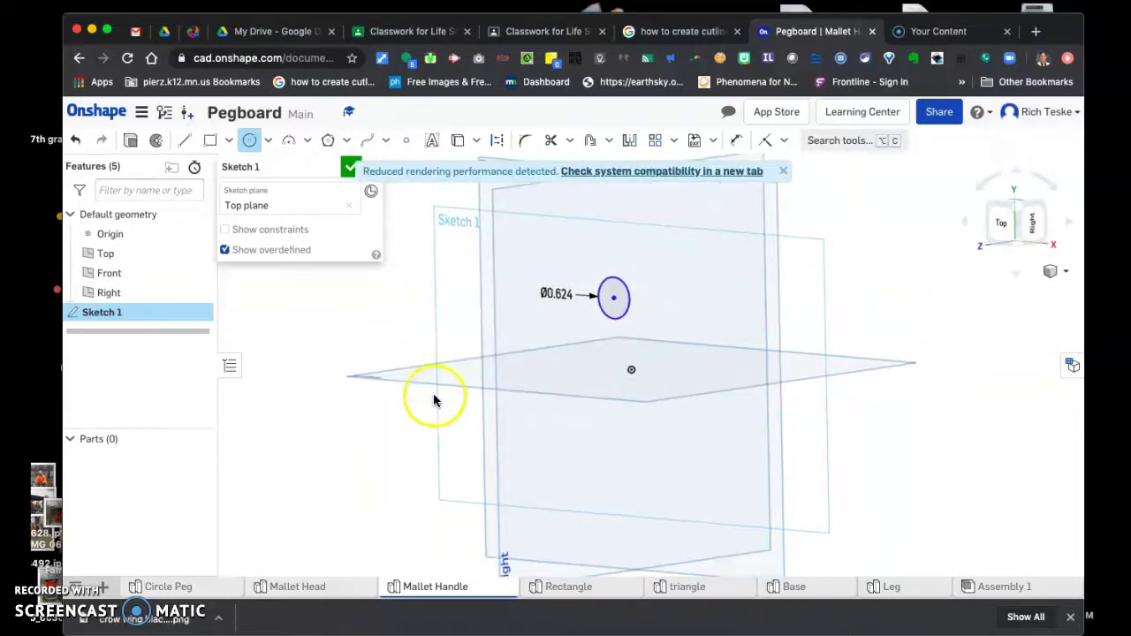
Step: Finish the handle sketch and extrude its circle 7 in as a new solid
left_click(345, 593)
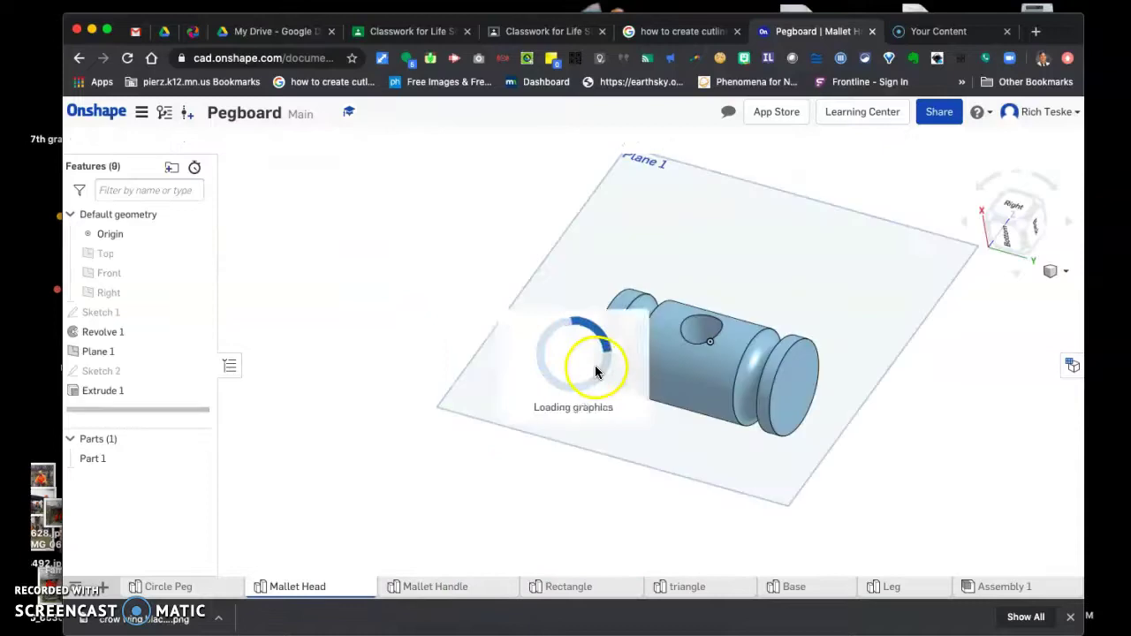
left_click(454, 588)
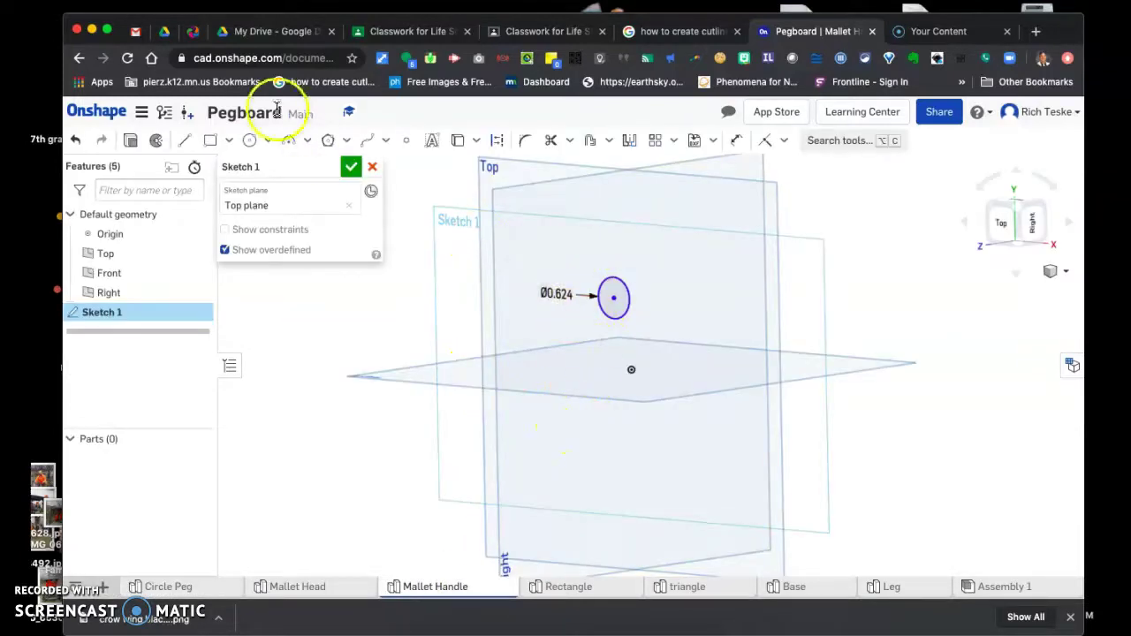
left_click(350, 167)
left_click(198, 142)
left_click(612, 294)
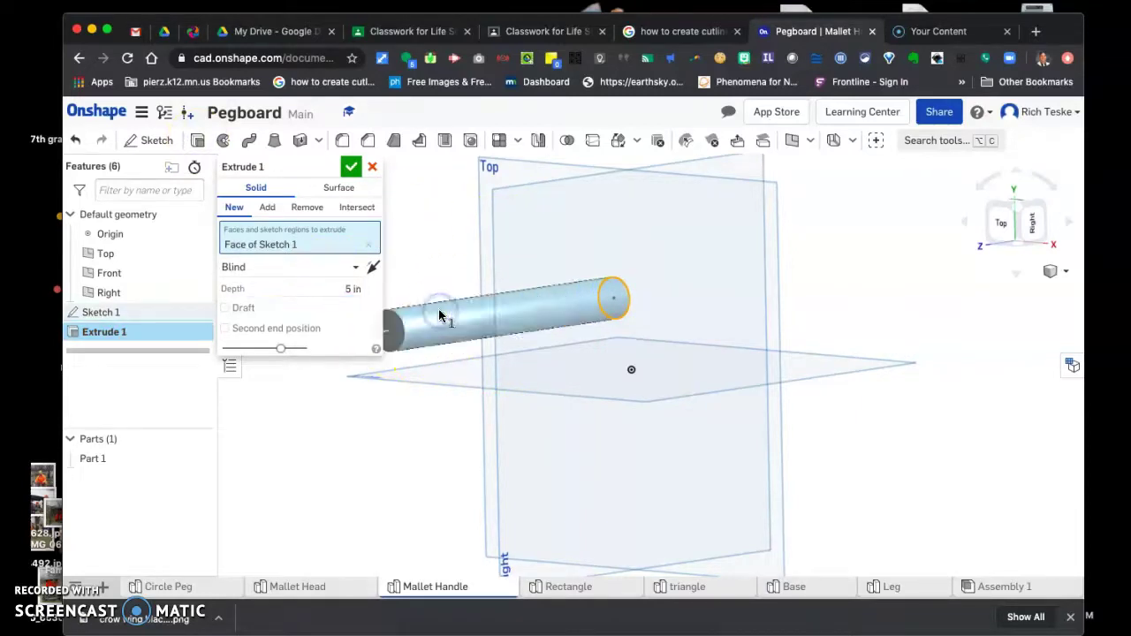
left_click(352, 285)
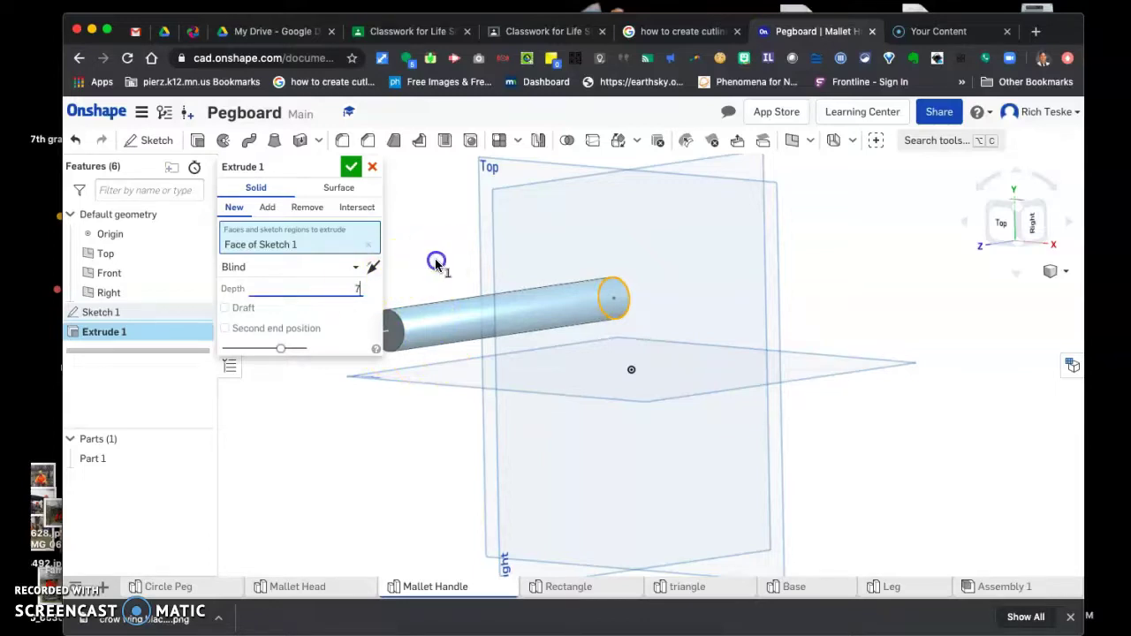
left_click(351, 167)
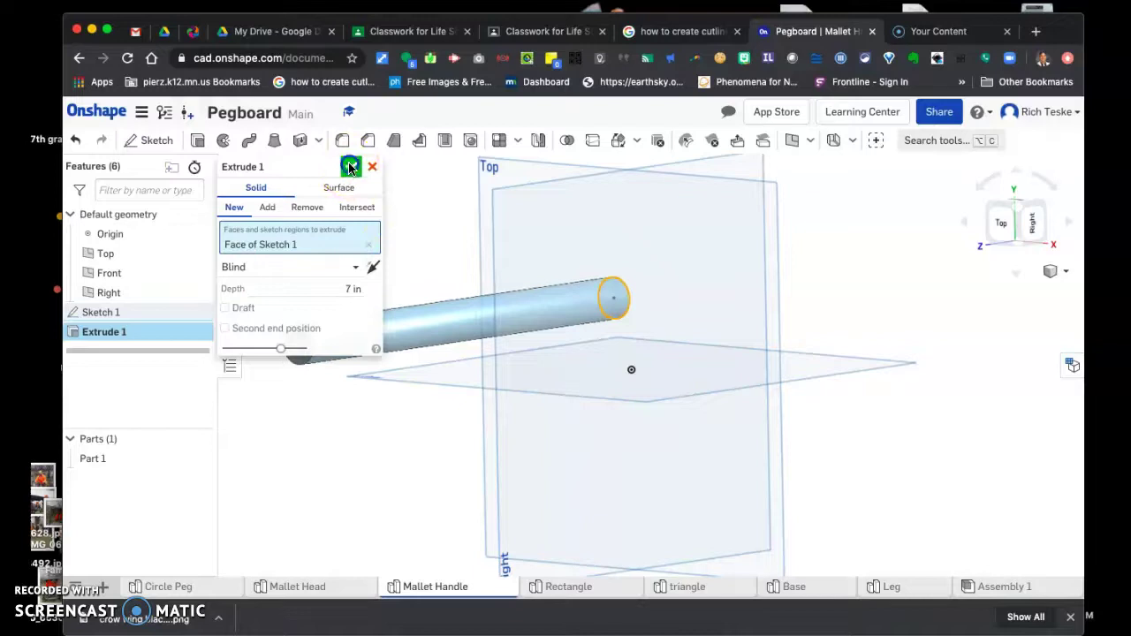
left_click(352, 590)
left_click(431, 586)
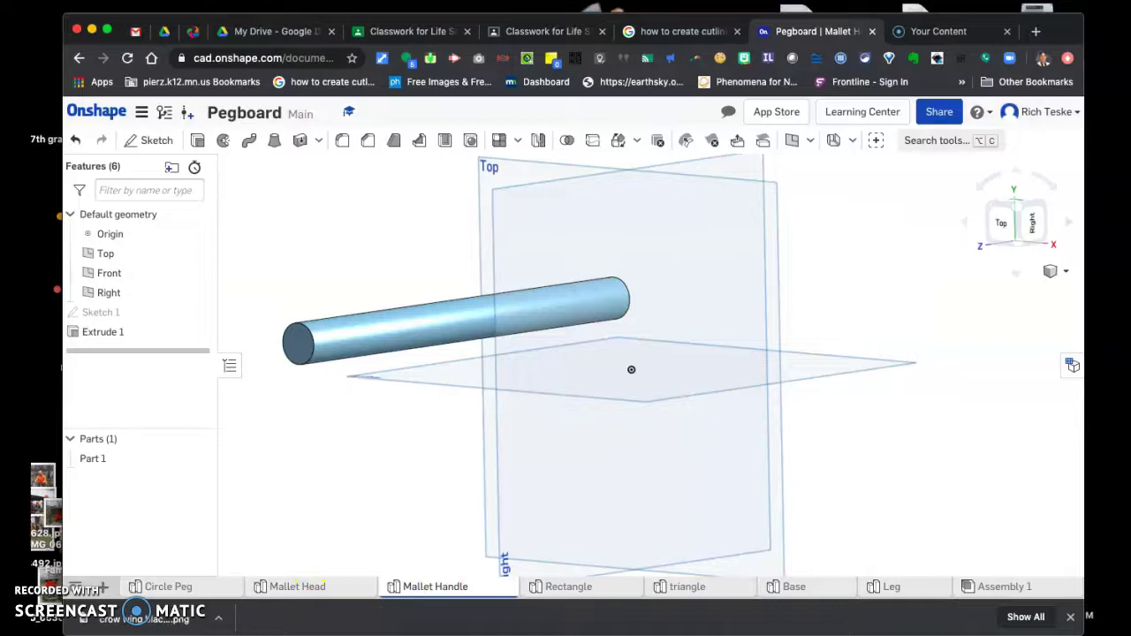
Step: Insert the Mallet Head and the Mallet Handle into Assembly 1, placing both beside the pegboard
left_click(1007, 590)
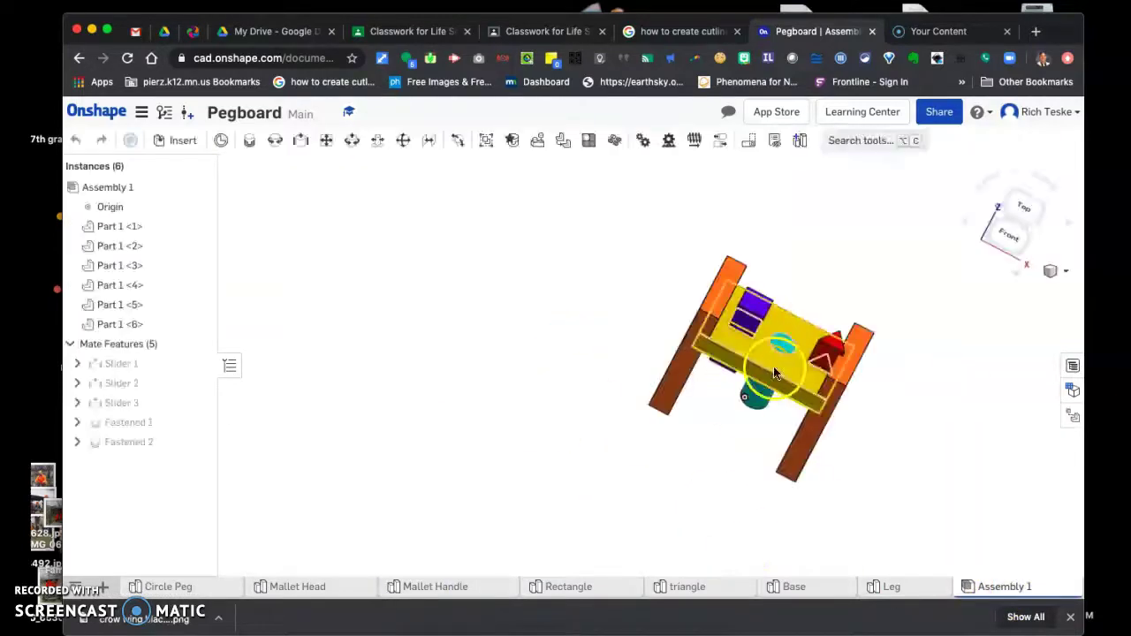
left_click(183, 142)
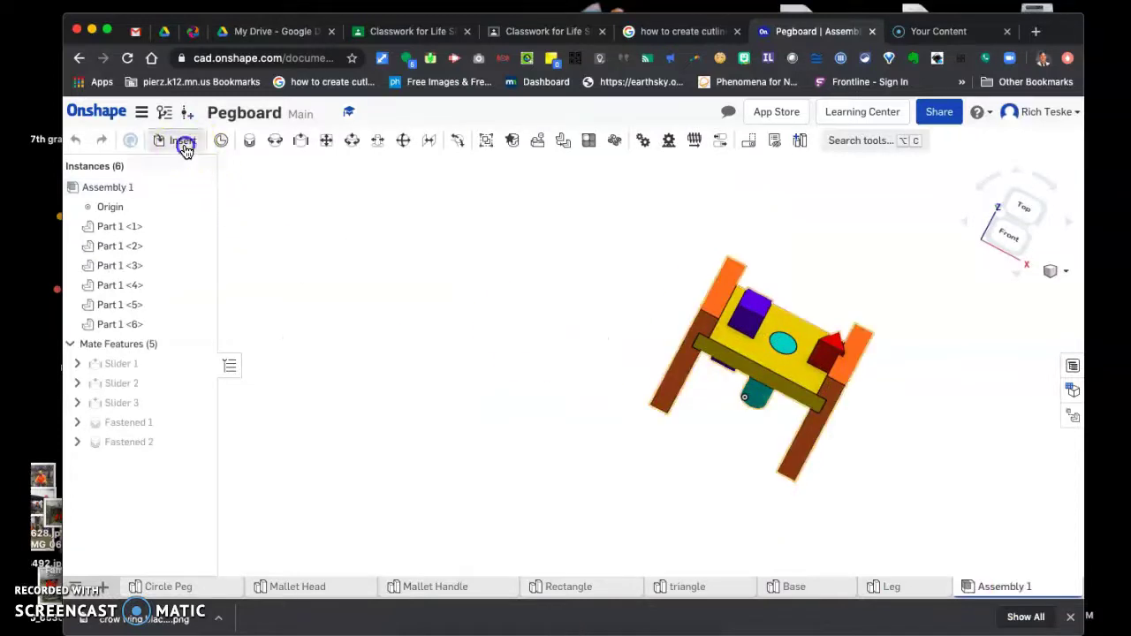
left_click(283, 474)
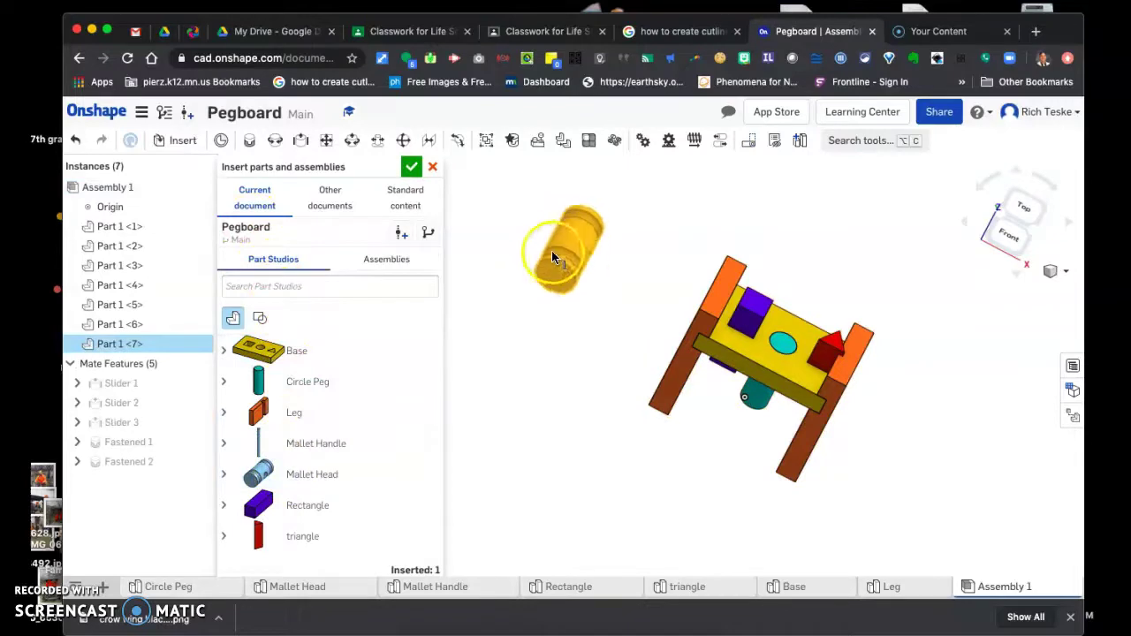
left_click(544, 241)
left_click(320, 444)
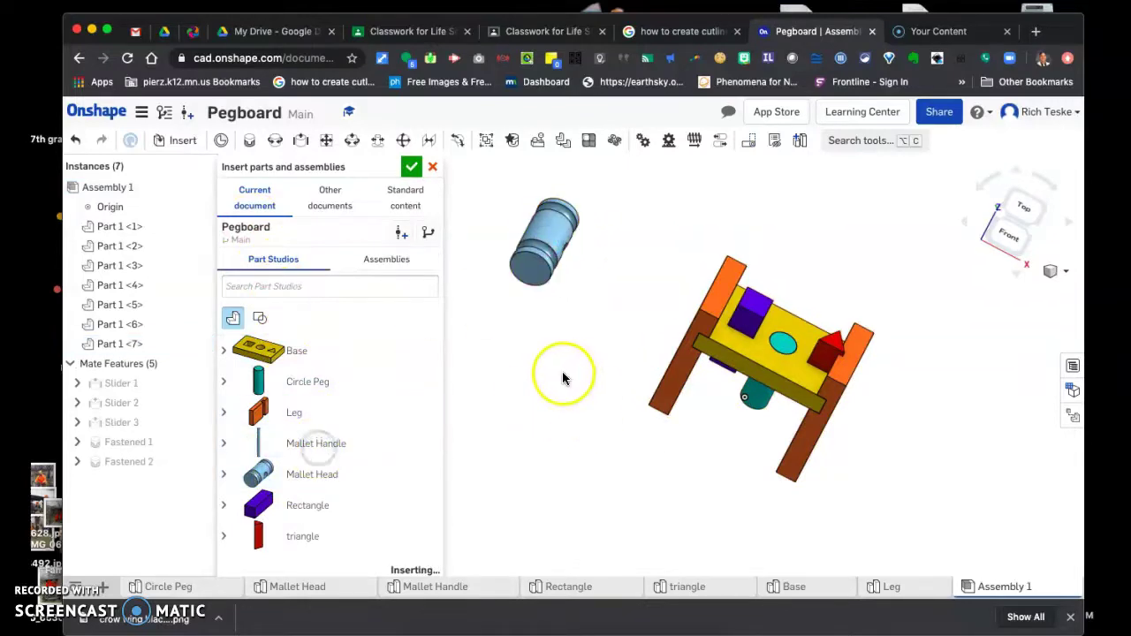
left_click(533, 400)
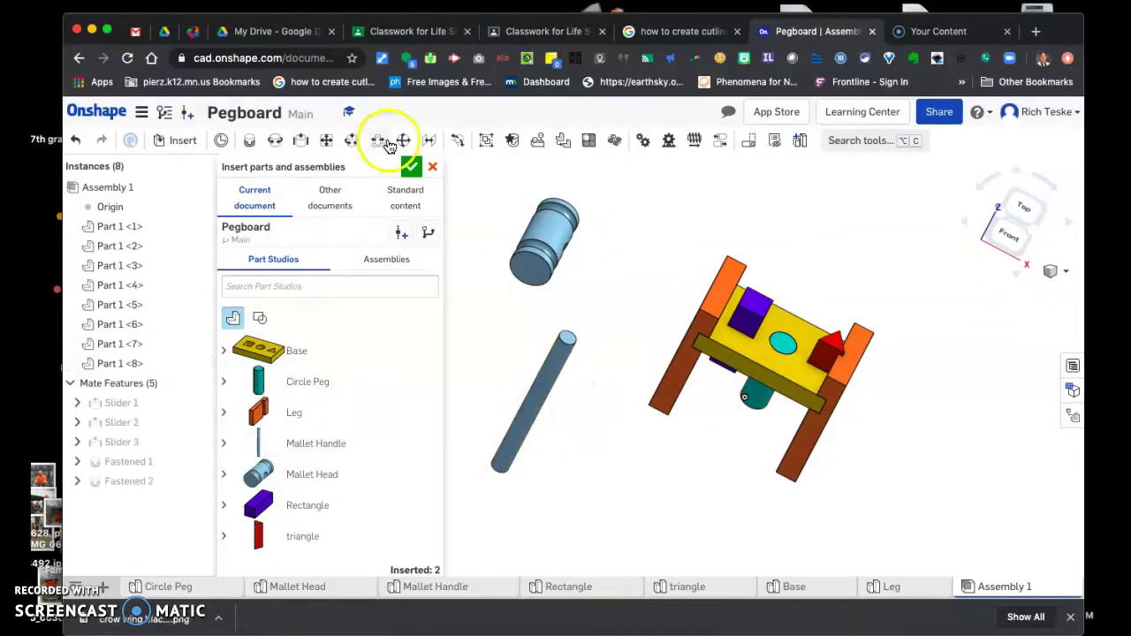
left_click(409, 168)
Step: Create a Fastened mate between the centre of the hole's floor in the mallet head and the centre of the handle's upper end face
right_click_drag(626, 436, 589, 427)
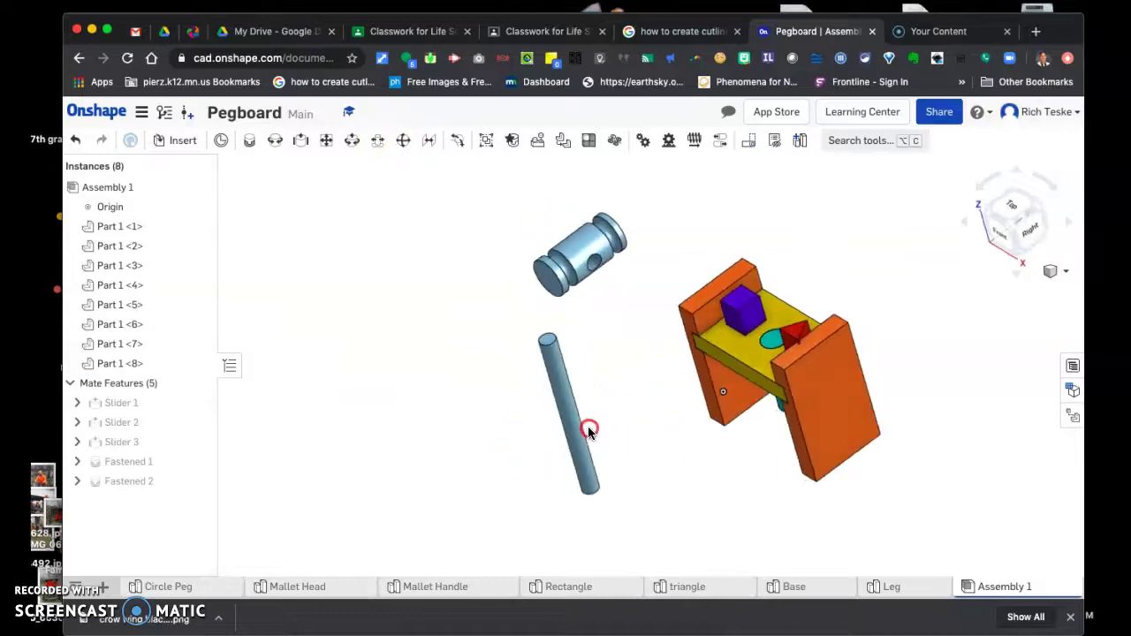
left_click(252, 146)
right_click_drag(568, 342, 614, 316)
scroll(676, 292, "up", 8)
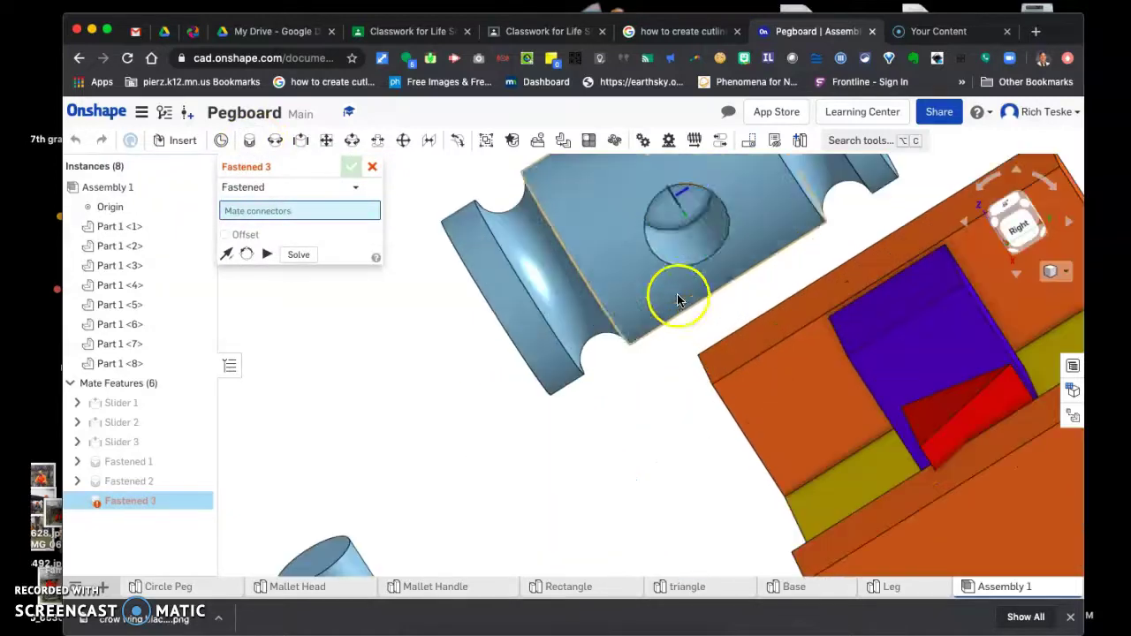
left_click(678, 209)
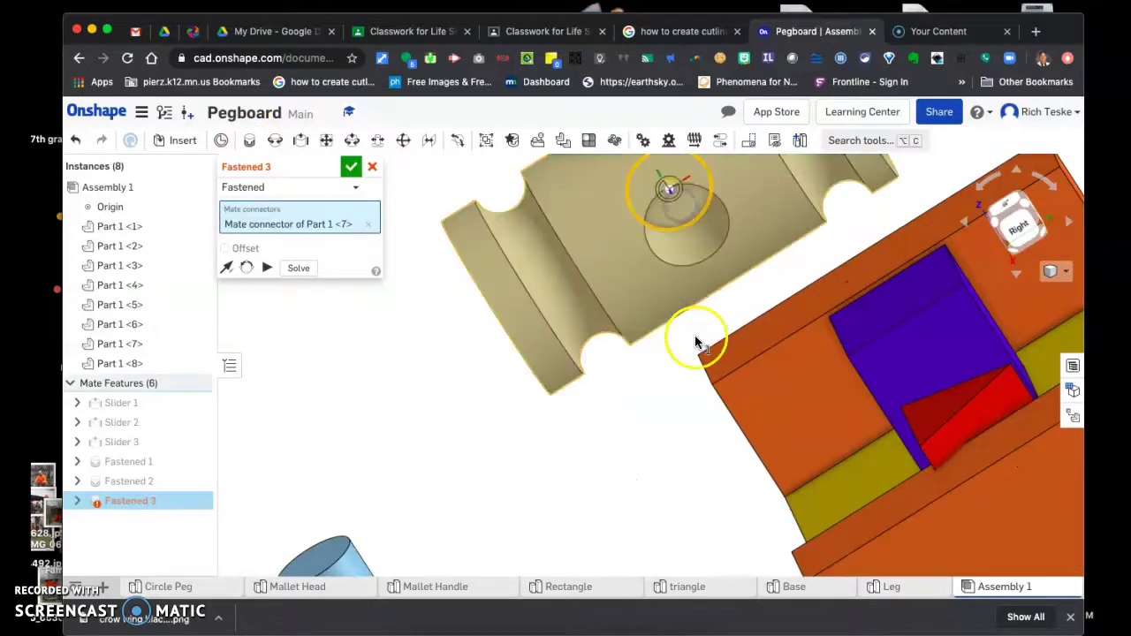
right_click_drag(695, 335, 504, 436)
scroll(560, 479, "down", 3)
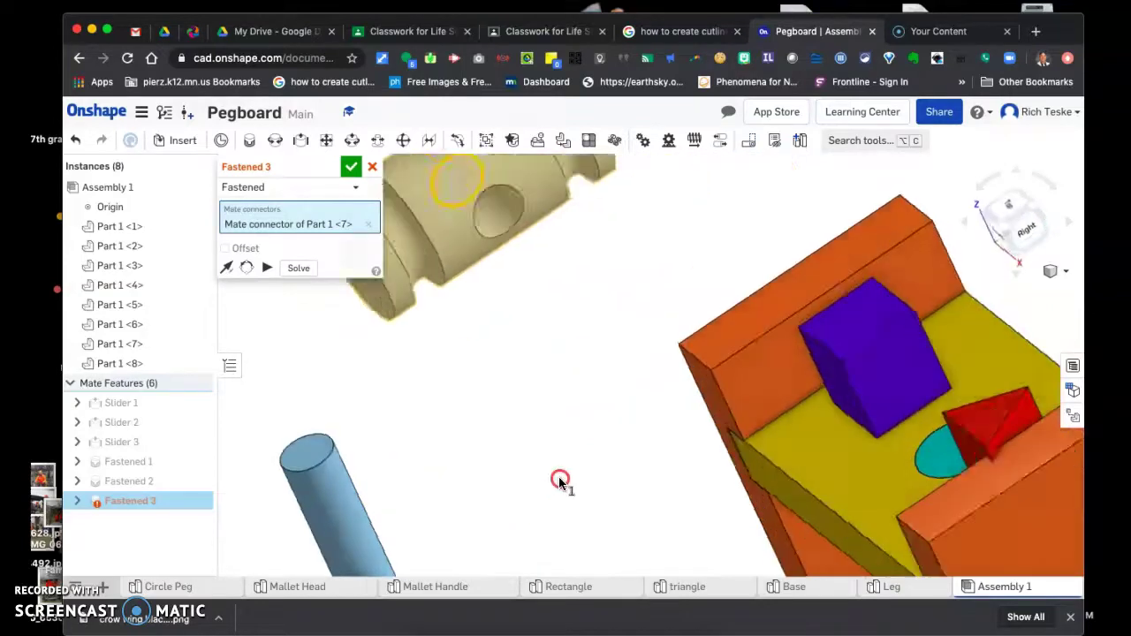
scroll(409, 462, "down", 2)
scroll(344, 444, "up", 4)
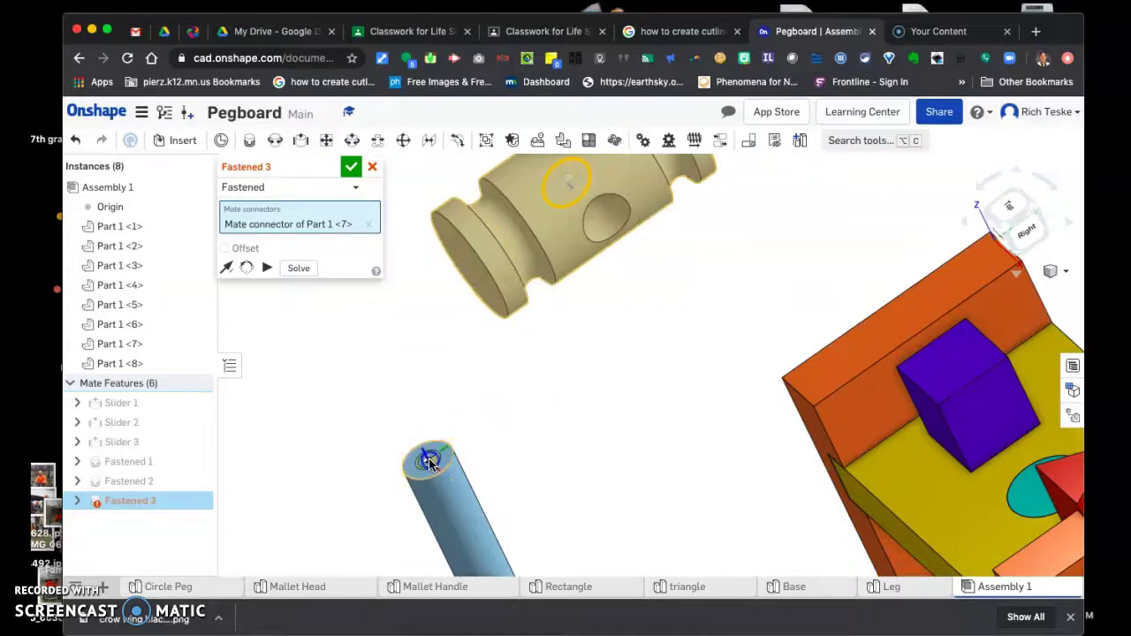
left_click(430, 461)
Step: Flip the primary axis of the Fastened mate so the handle extends out of the head's hole, and accept the mate
right_click_drag(653, 331, 680, 364)
right_click_drag(573, 399, 581, 371)
left_click(544, 493)
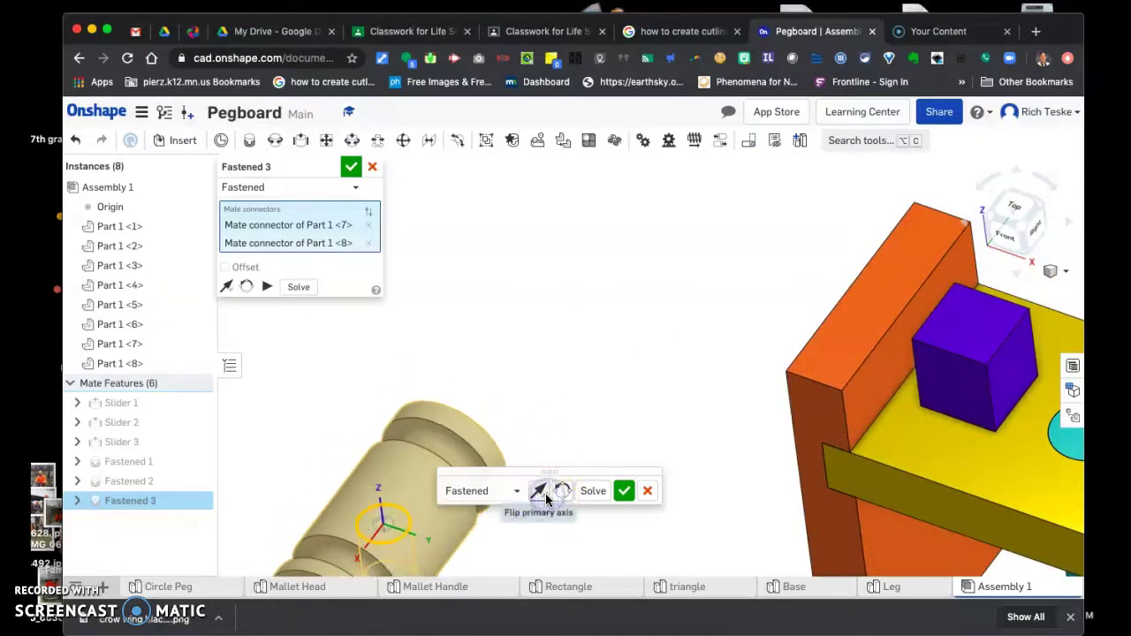
scroll(536, 411, "down", 5)
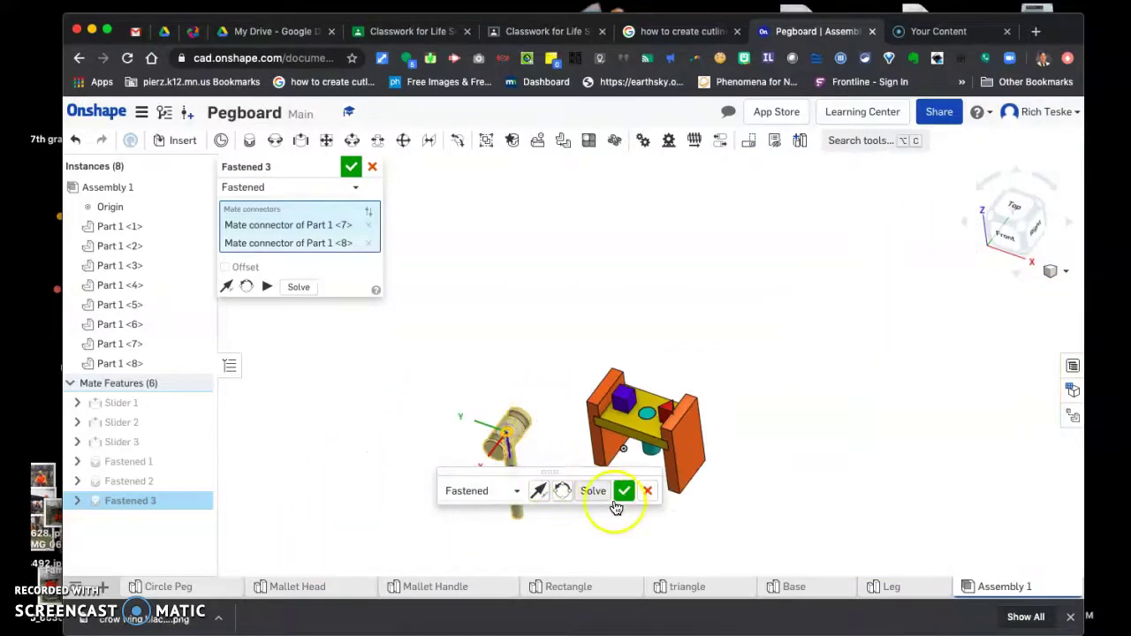
right_click_drag(568, 502, 594, 379)
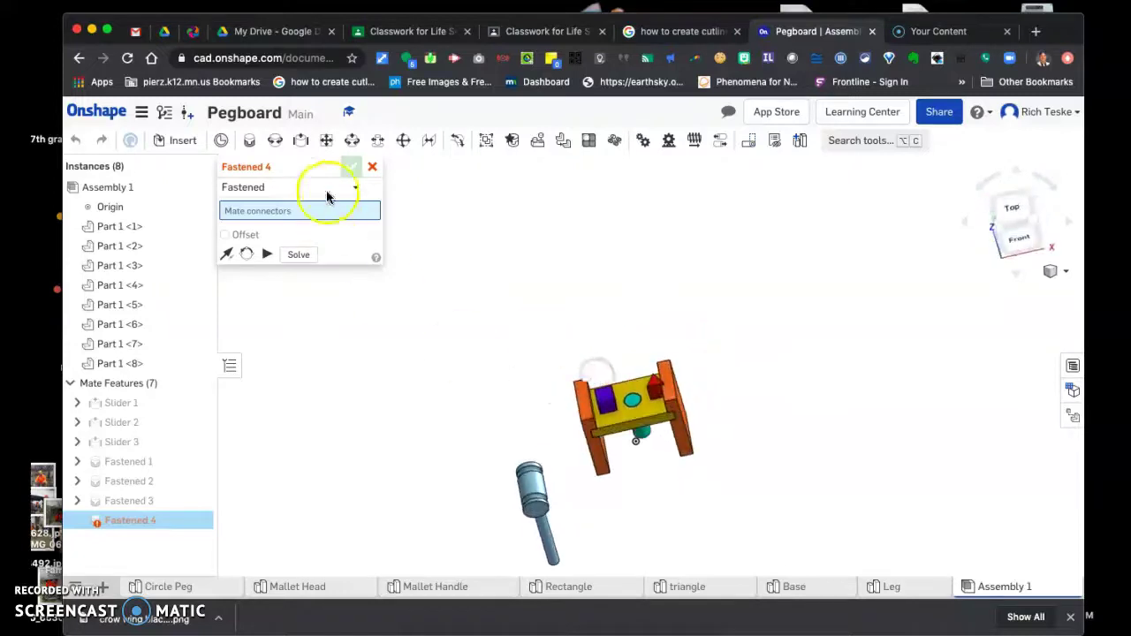